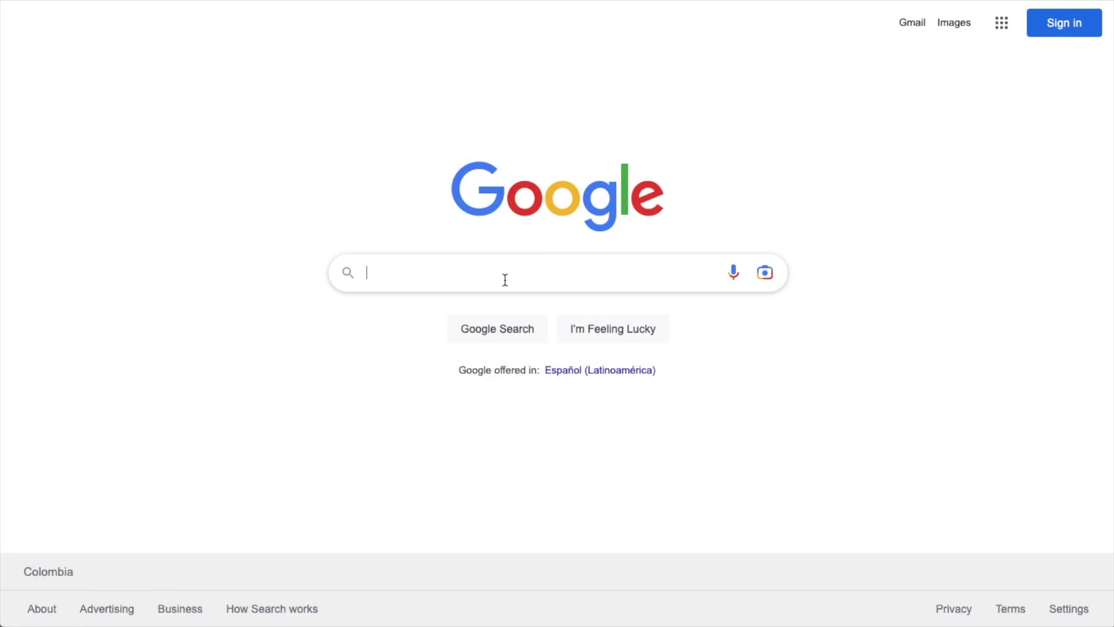
- Search Google for "men's basketball shoes" and scroll through the Nike, Foot Locker, Dick's and Amazon results
text(men's baske)
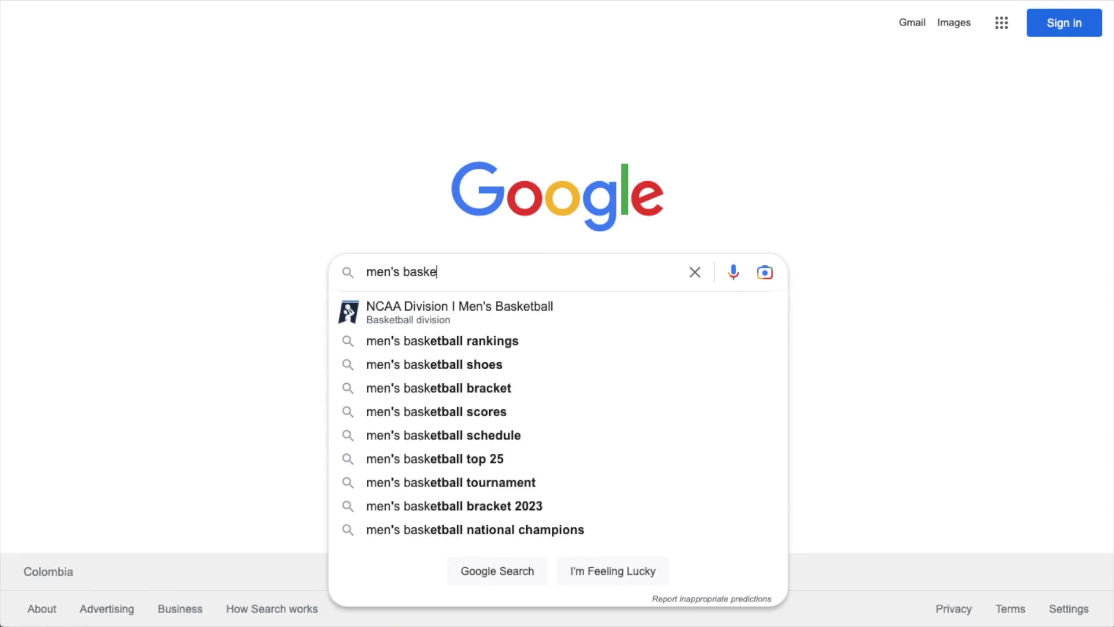
text(tball shoes)
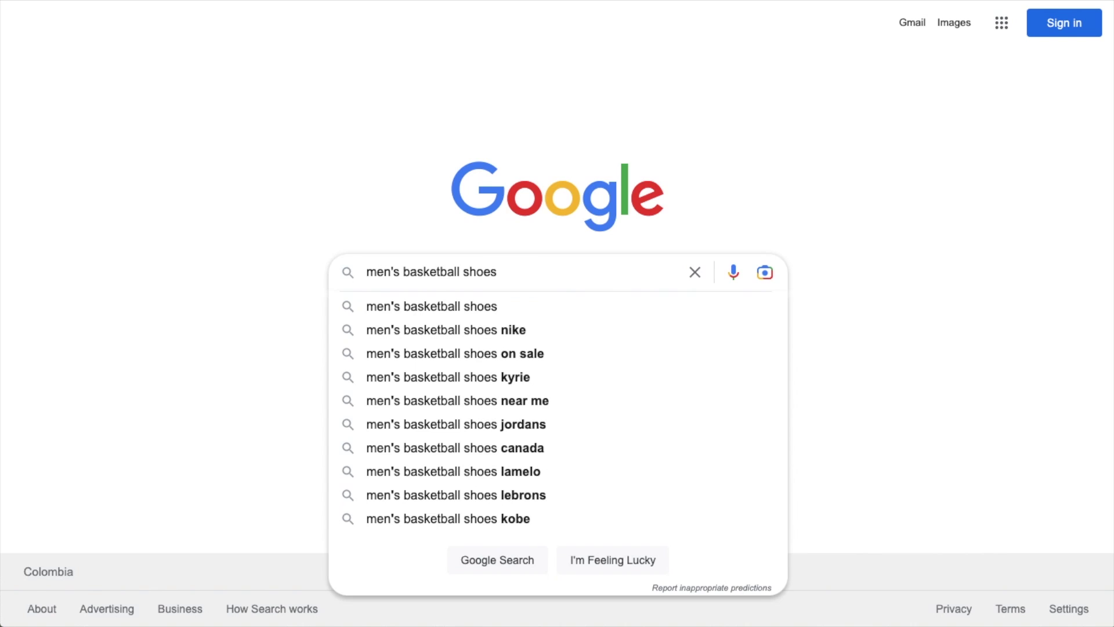
key(Return)
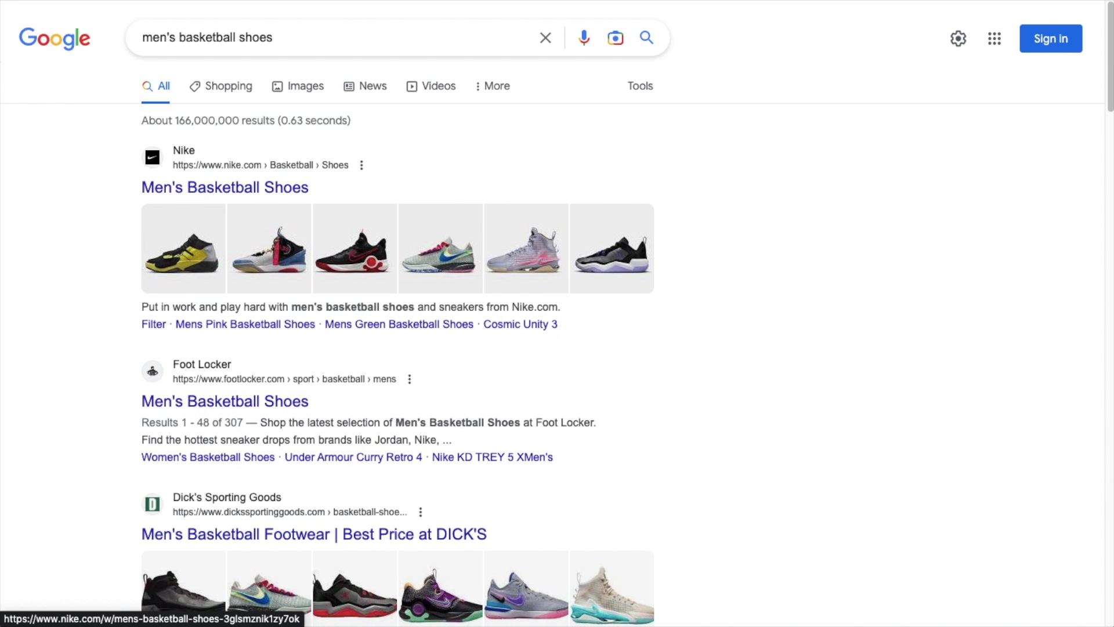
scroll(656, 369, down, 4)
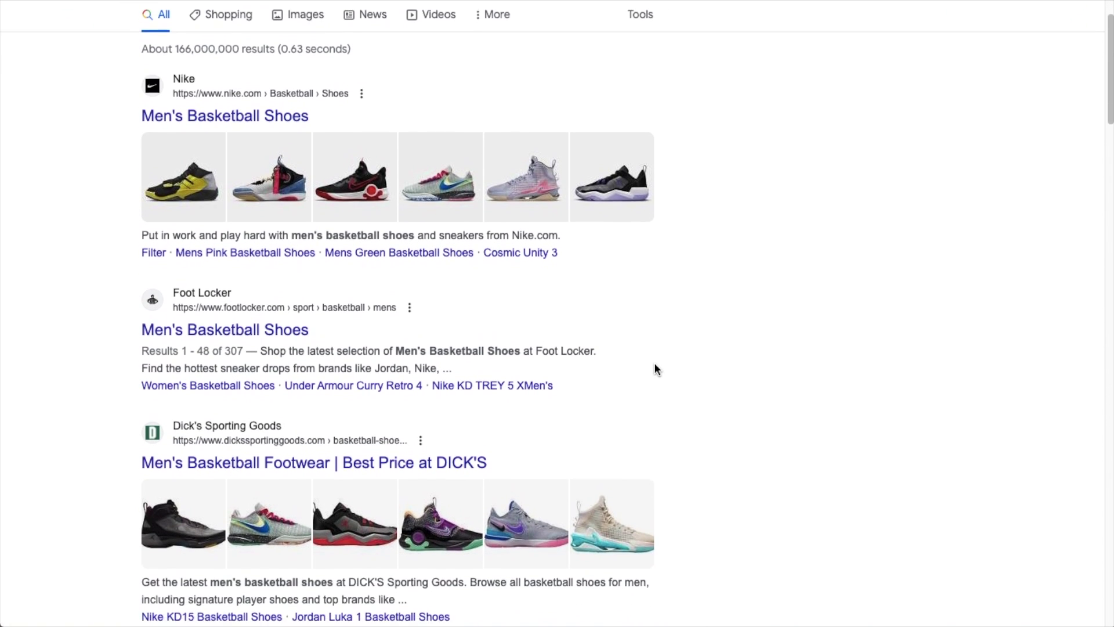
scroll(656, 369, down, 1)
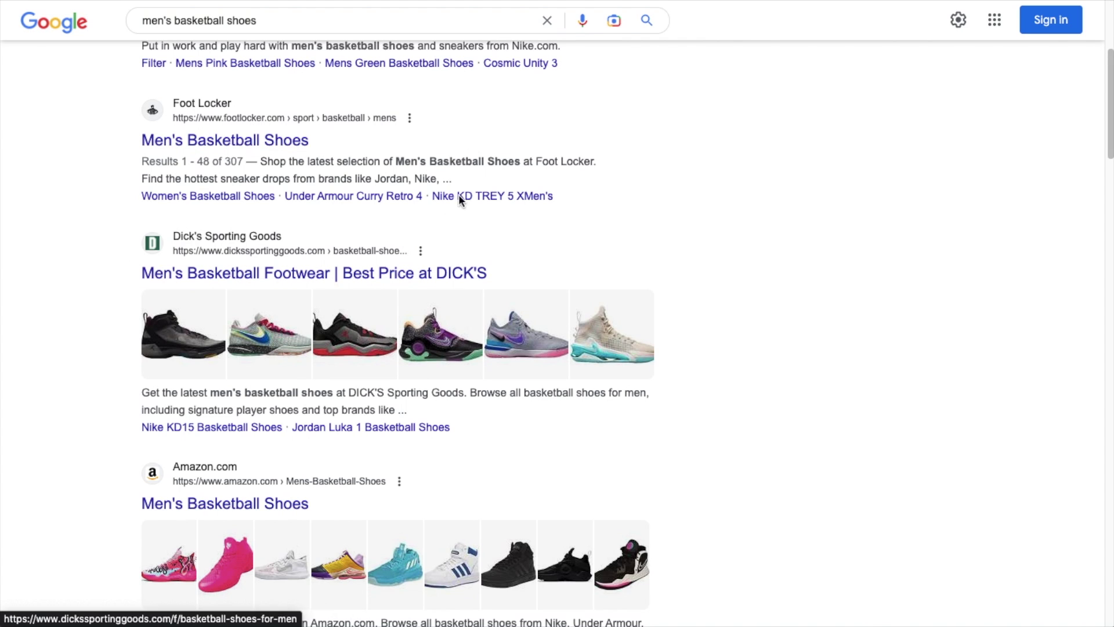
scroll(471, 220, down, 3)
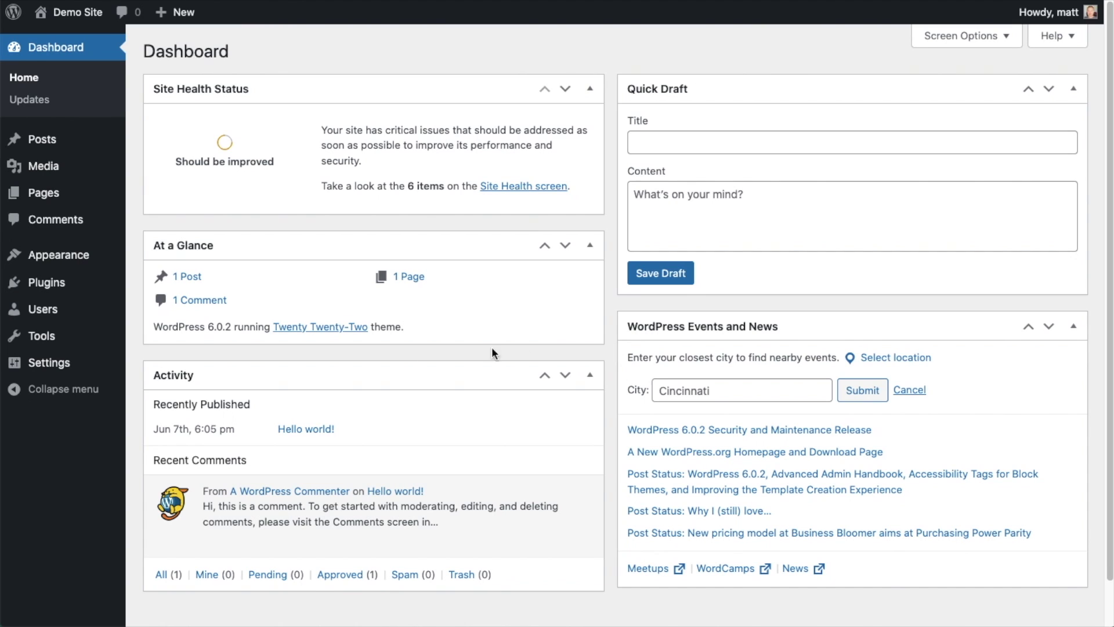
- Go to the Add New plugins page from the Plugins list in the WordPress admin
click(49, 283)
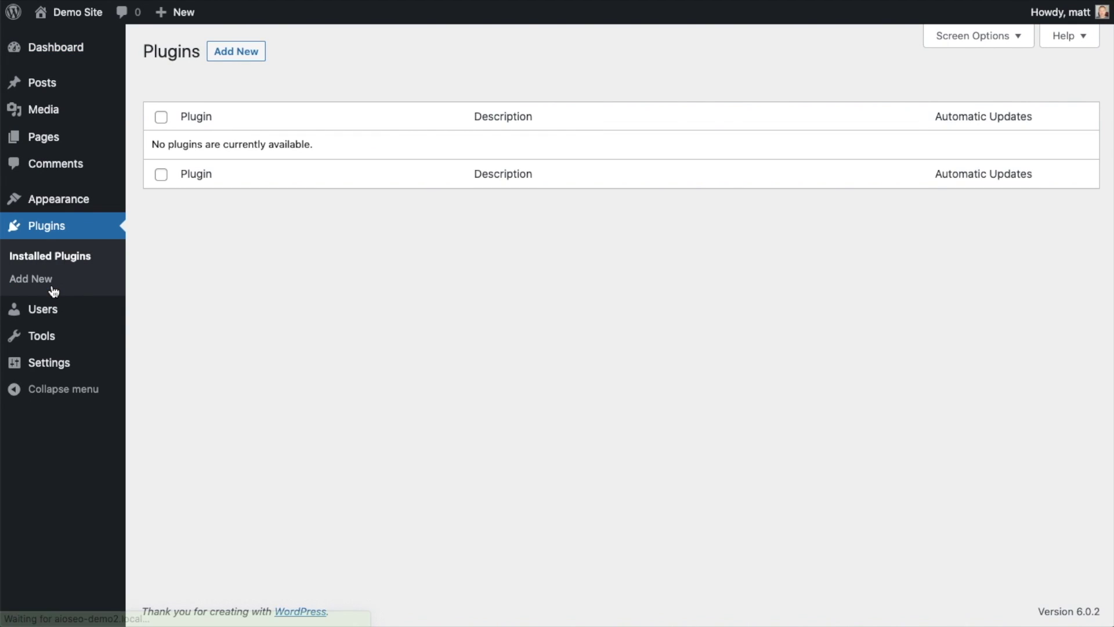
click(236, 51)
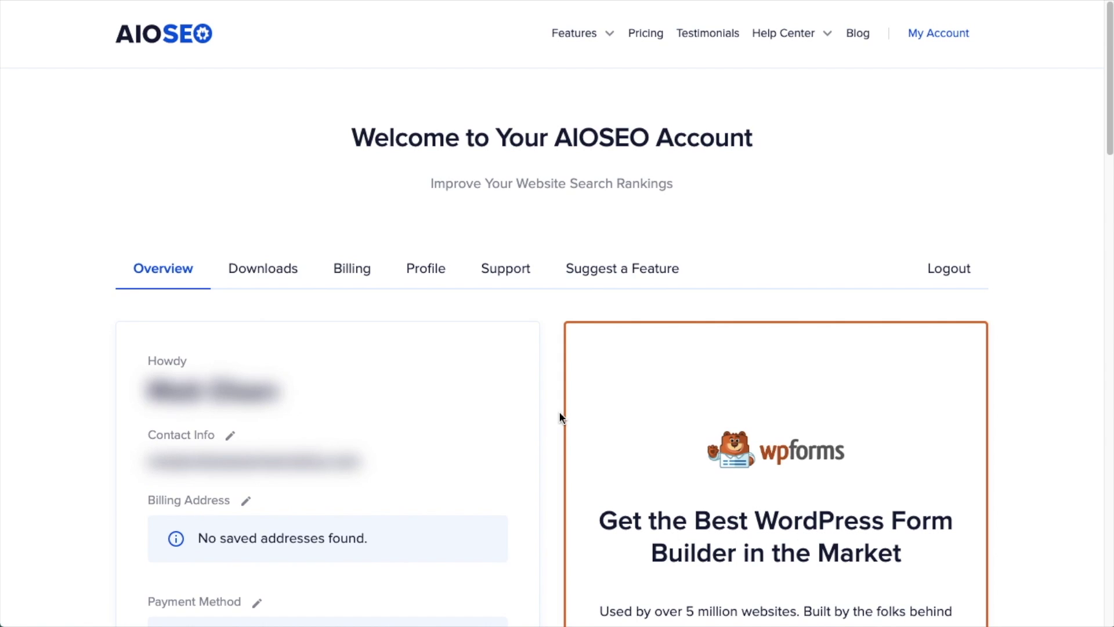
- Download the AIOSEO Pro 4.2.4.2 zip from the account's Downloads tab
click(280, 274)
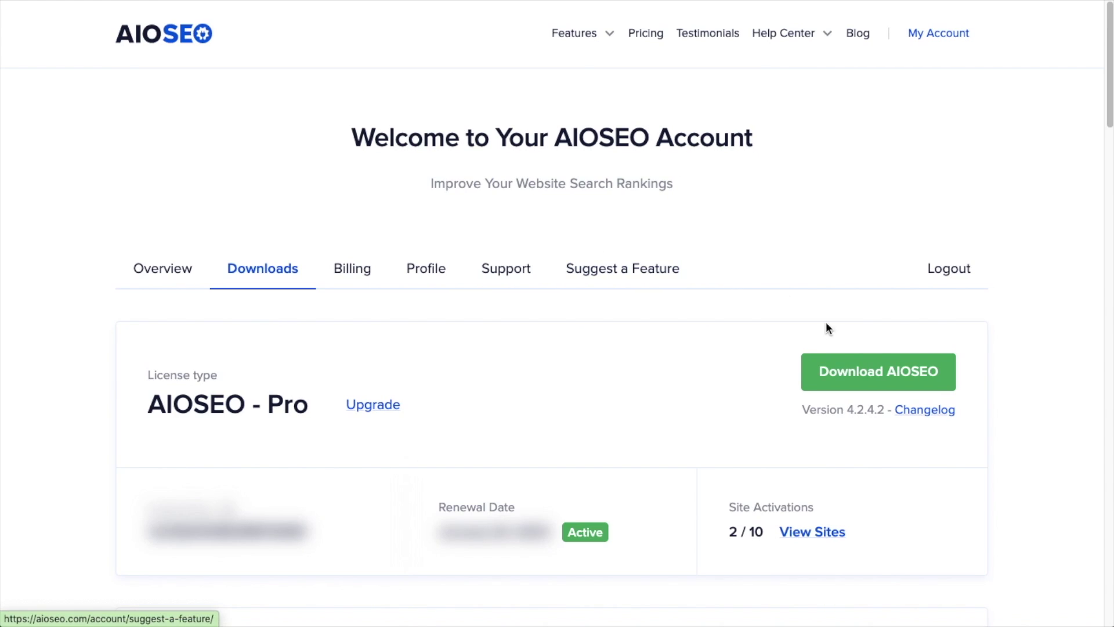
click(849, 374)
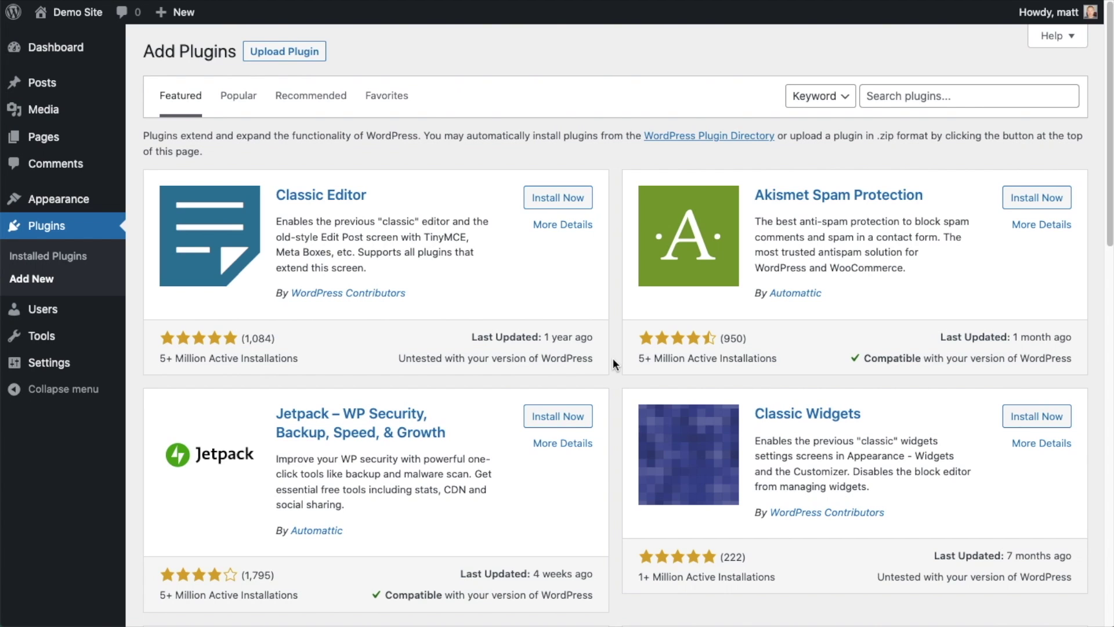
- Upload aioseo-pro-v4.2.4.2.zip as a new plugin, install it, and activate it
click(300, 50)
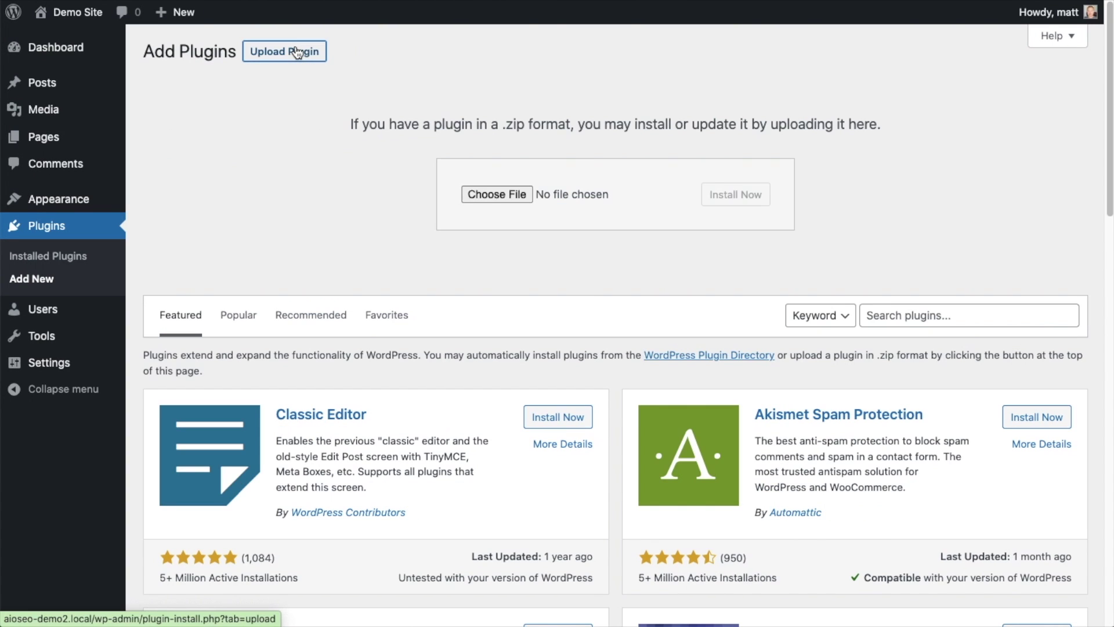
click(496, 194)
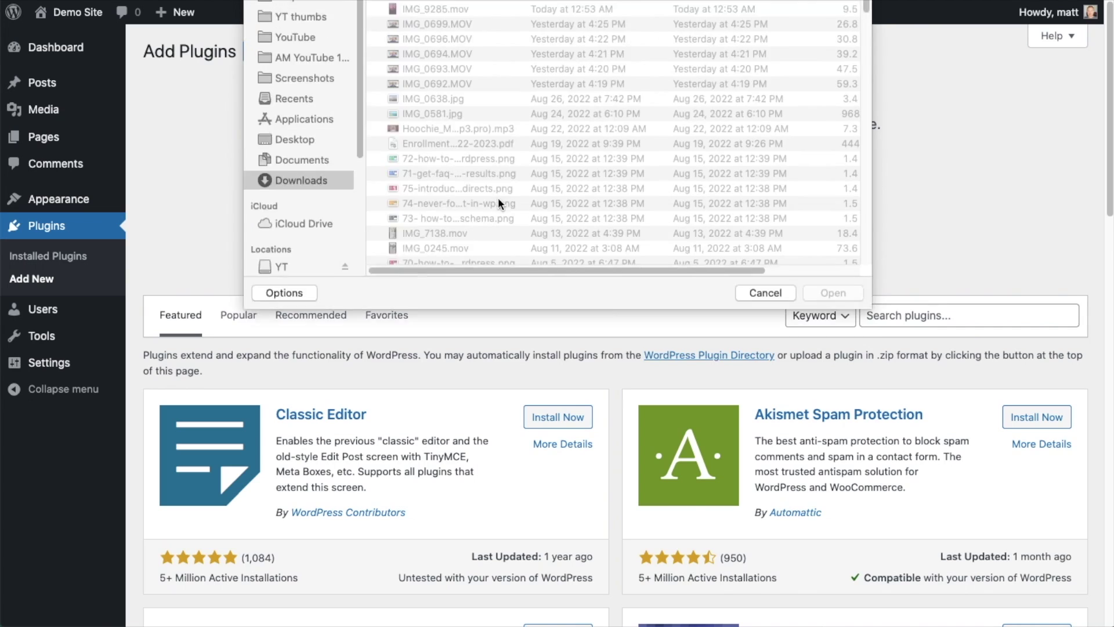
double_click(447, 55)
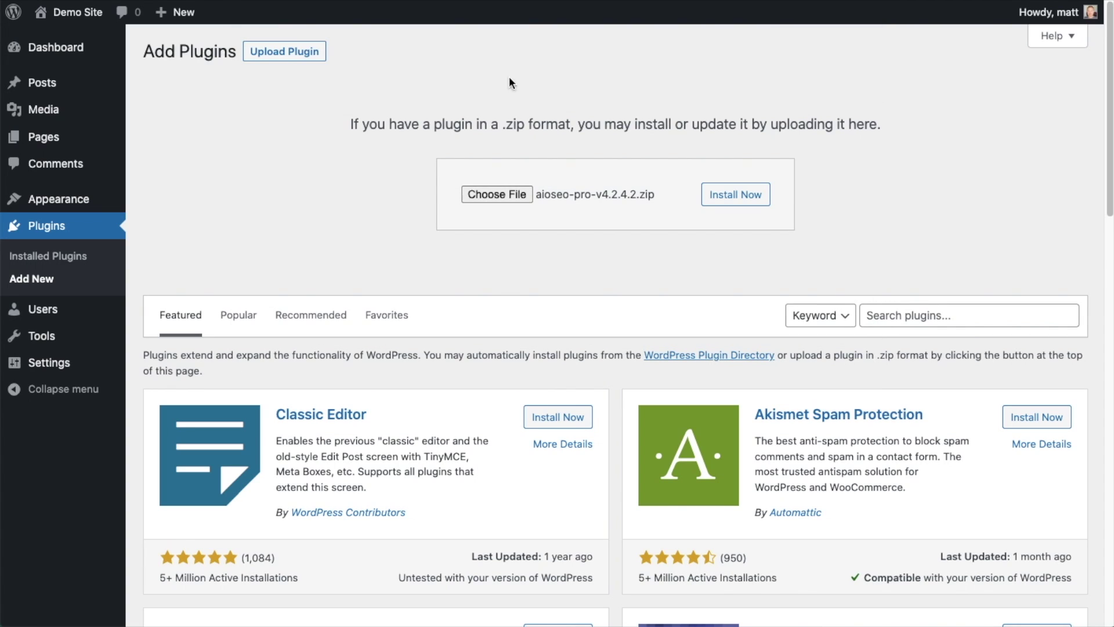
click(721, 202)
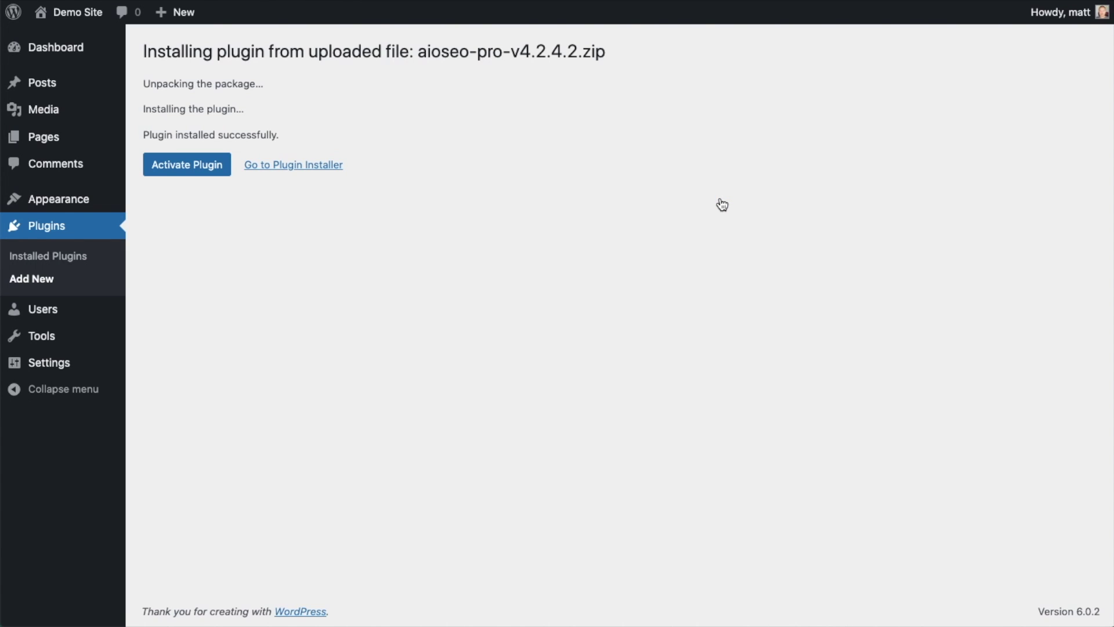
click(181, 165)
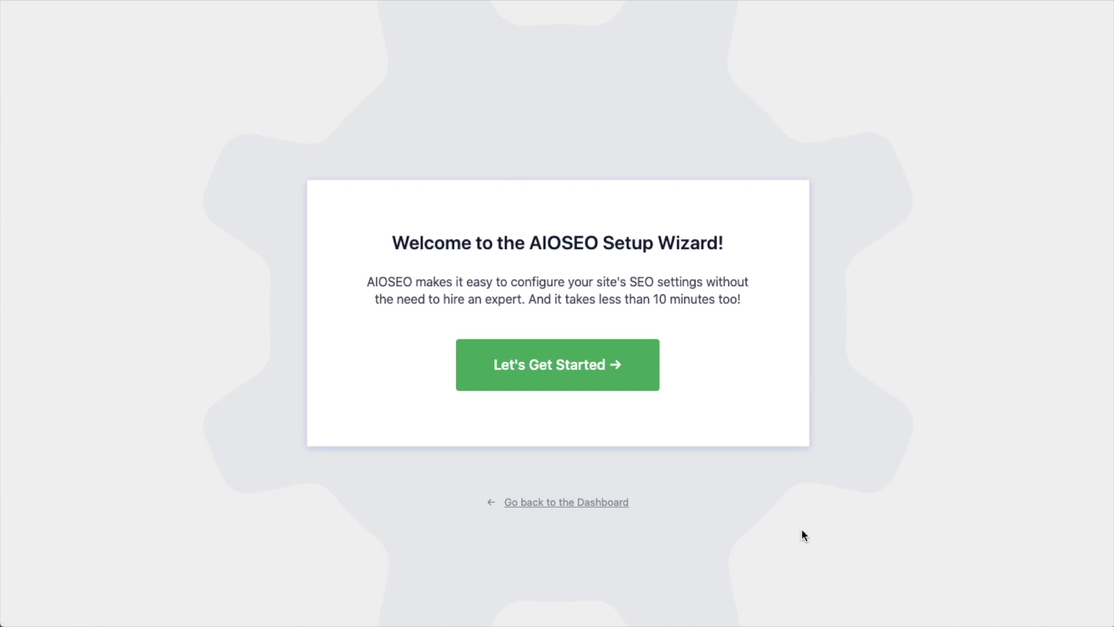
- Leave the AIOSEO setup wizard for the dashboard and follow the valid license key link
click(564, 509)
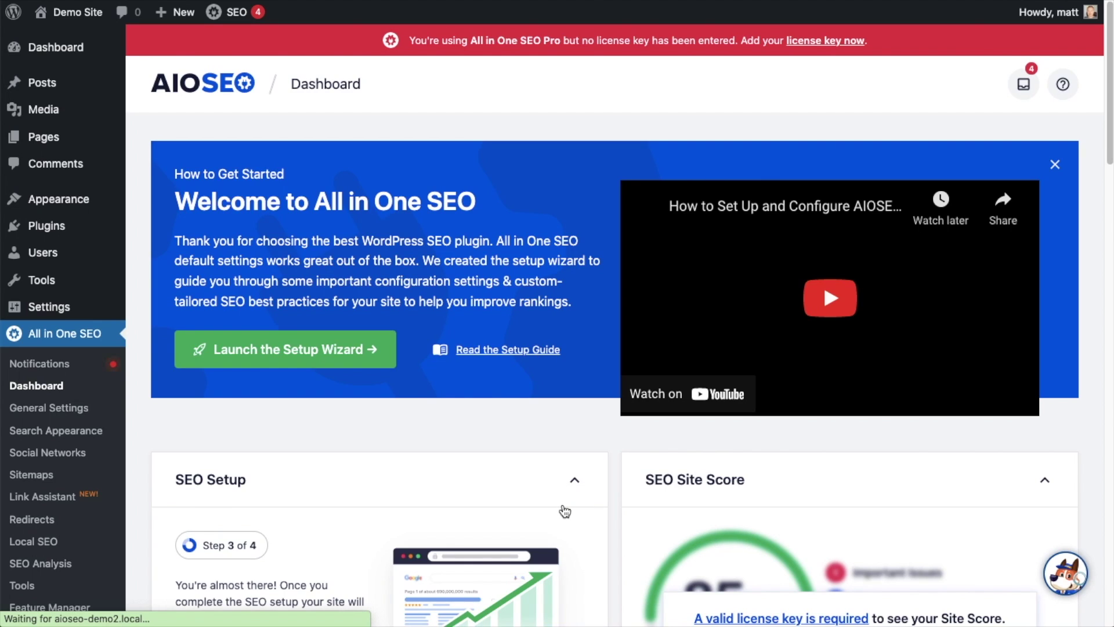
scroll(614, 290, down, 4)
scroll(614, 290, down, 3)
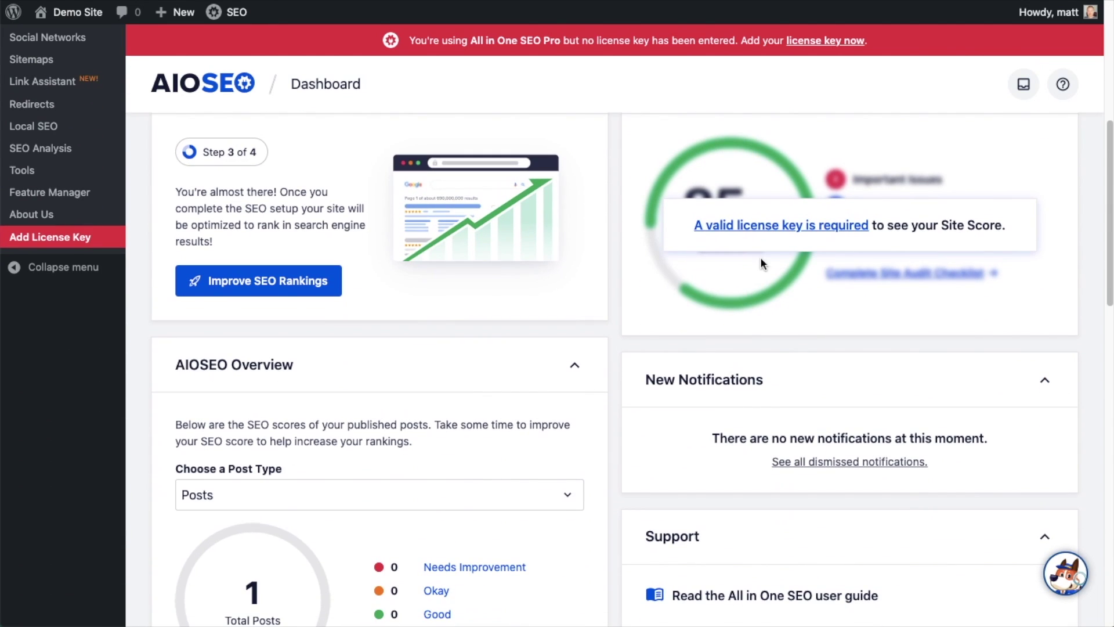
click(766, 229)
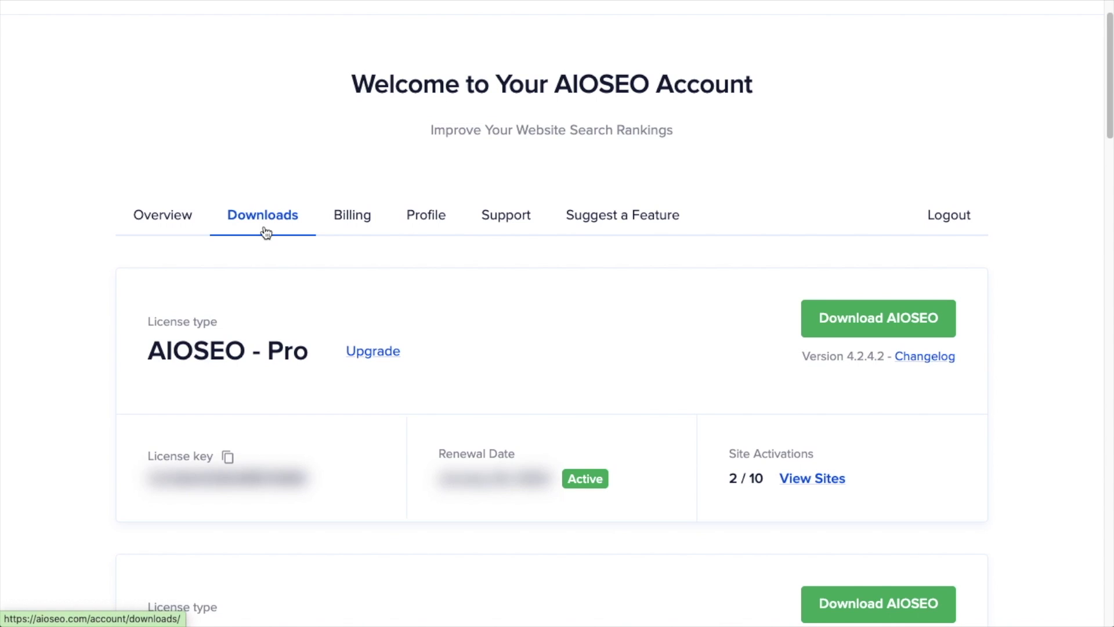
- Copy the AIOSEO Pro license key from the account's Downloads tab
click(228, 458)
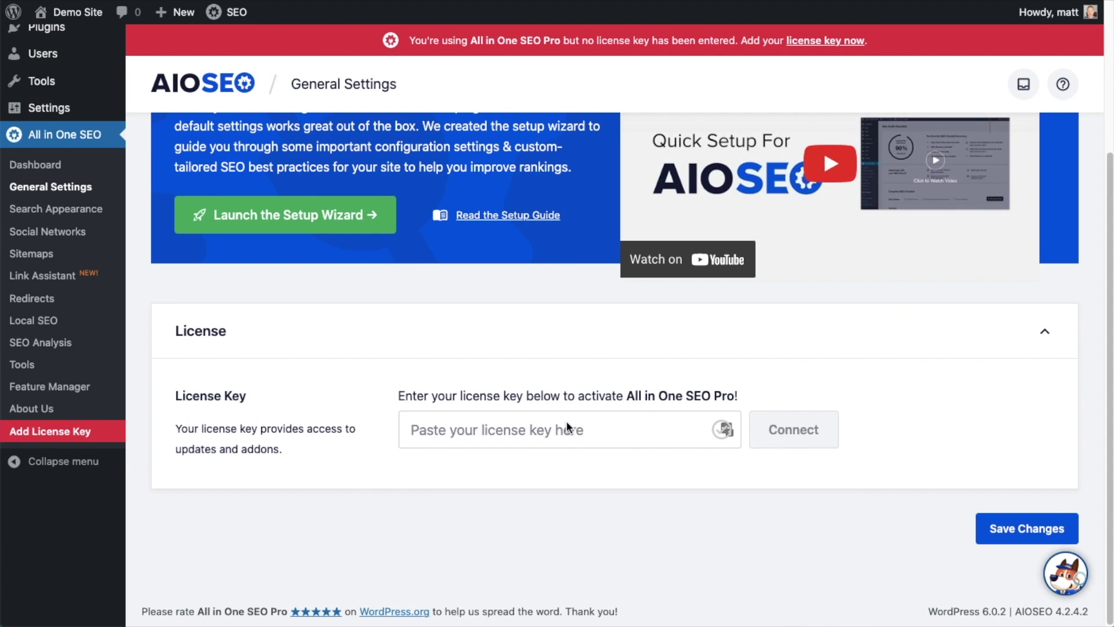
- Paste the copied license key into AIOSEO, connect it, and save the settings
click(503, 428)
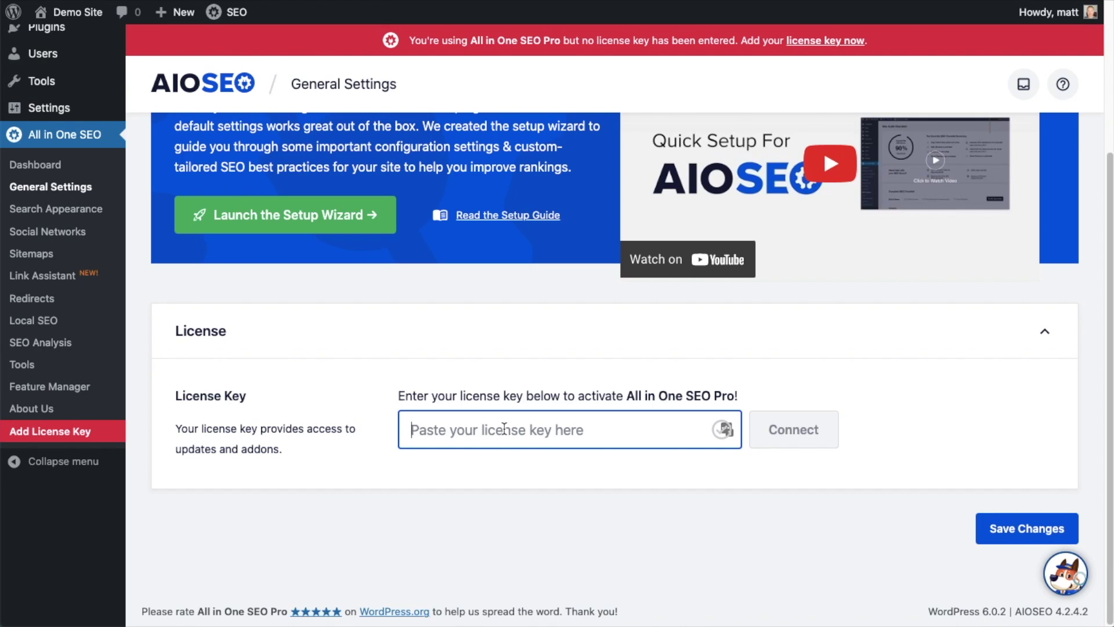
key(ctrl+v)
click(799, 430)
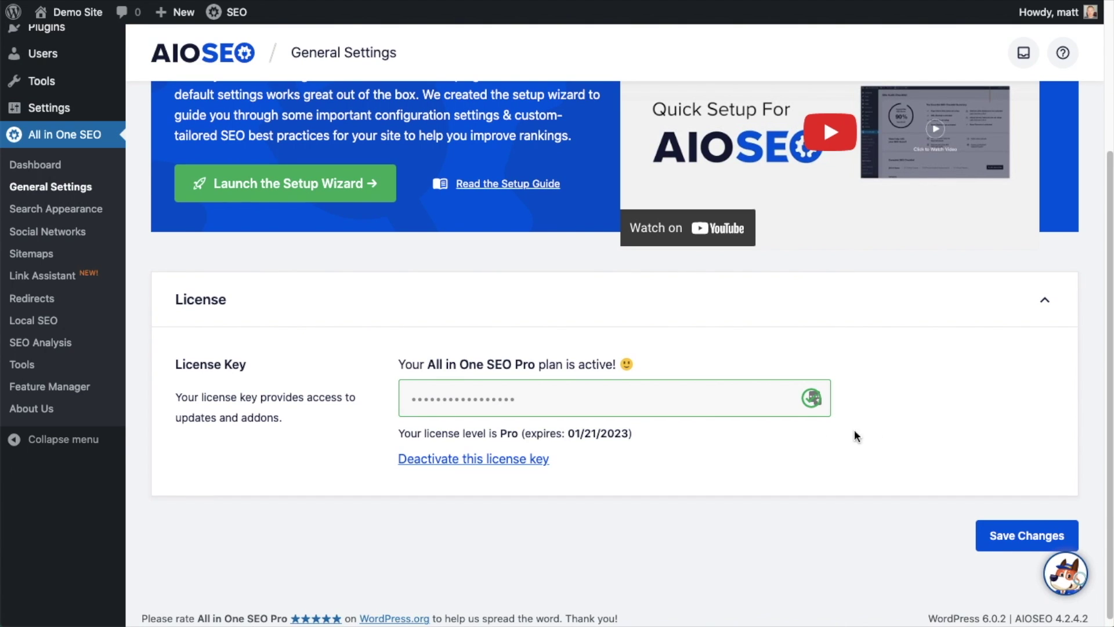
click(1032, 533)
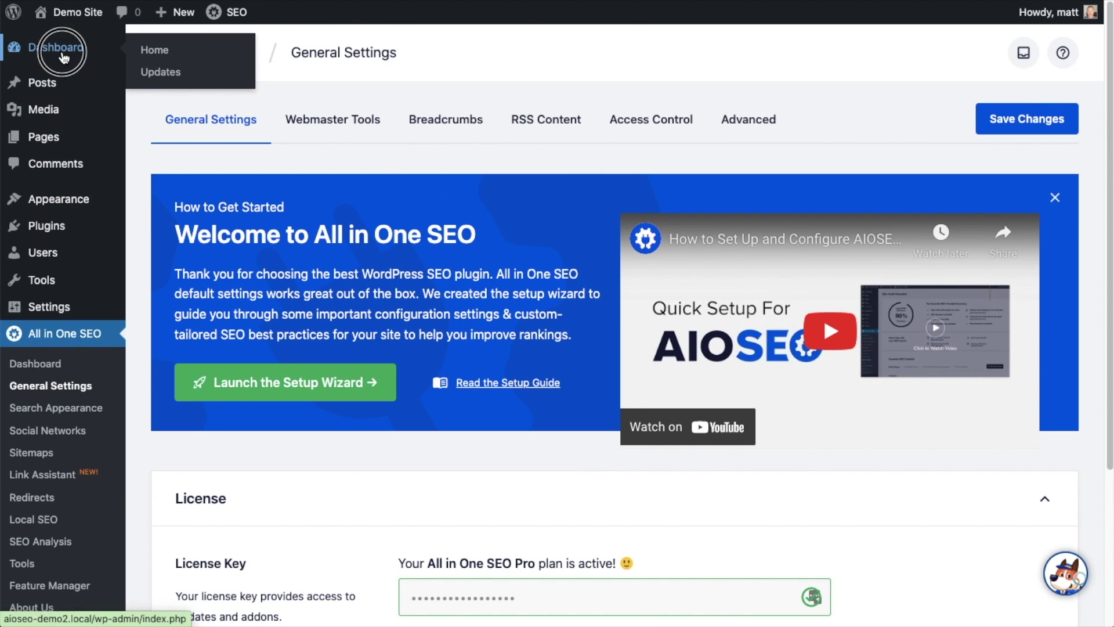
- Open the Men's Basketball Shoes (Black and Blue) post from the Posts list
click(62, 55)
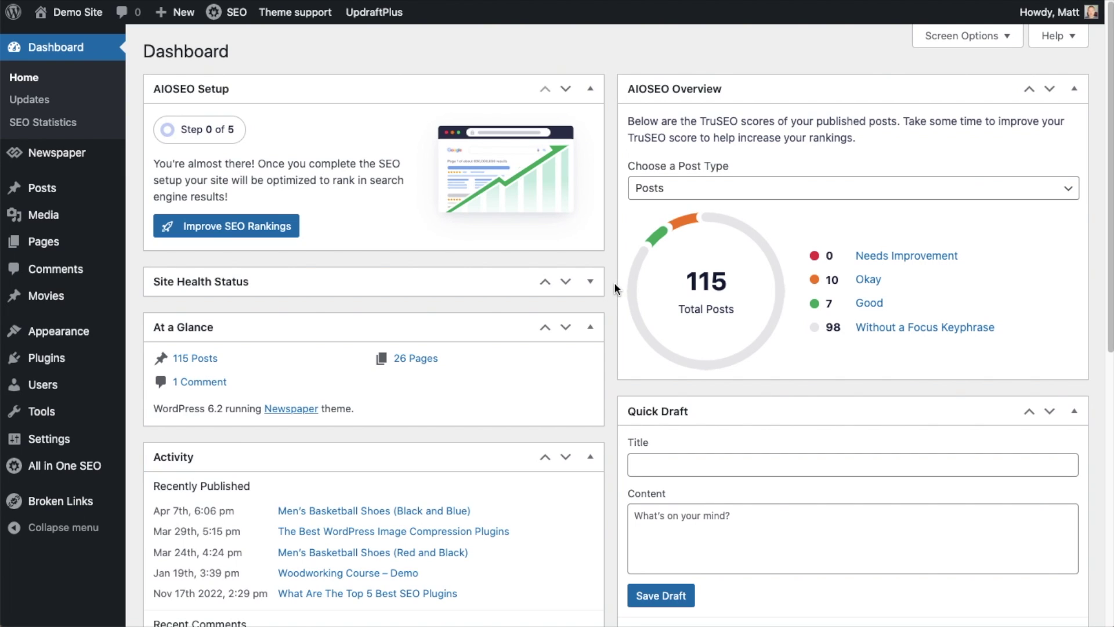
click(46, 190)
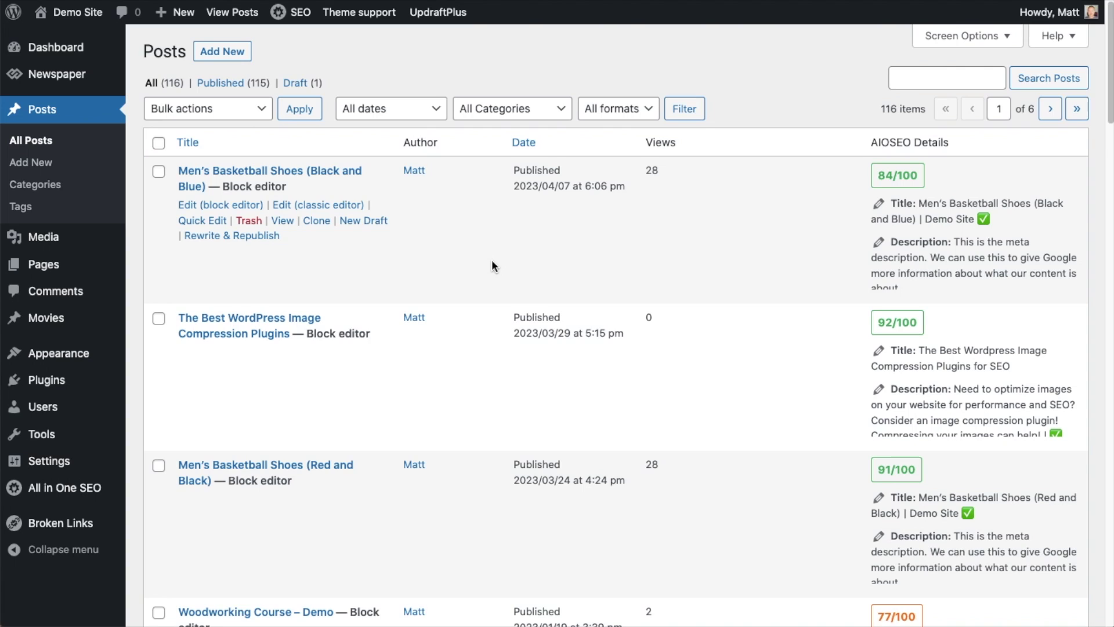
click(325, 176)
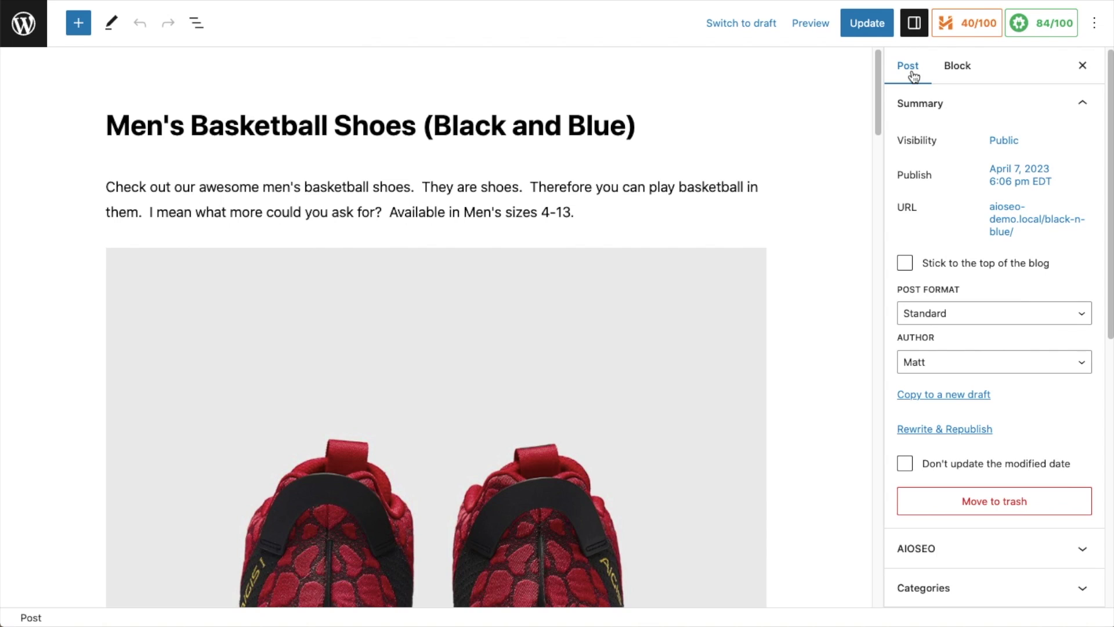
- Show the post's AIOSEO General tab in the sidebar, with the snippet preview and SEO checks
click(960, 67)
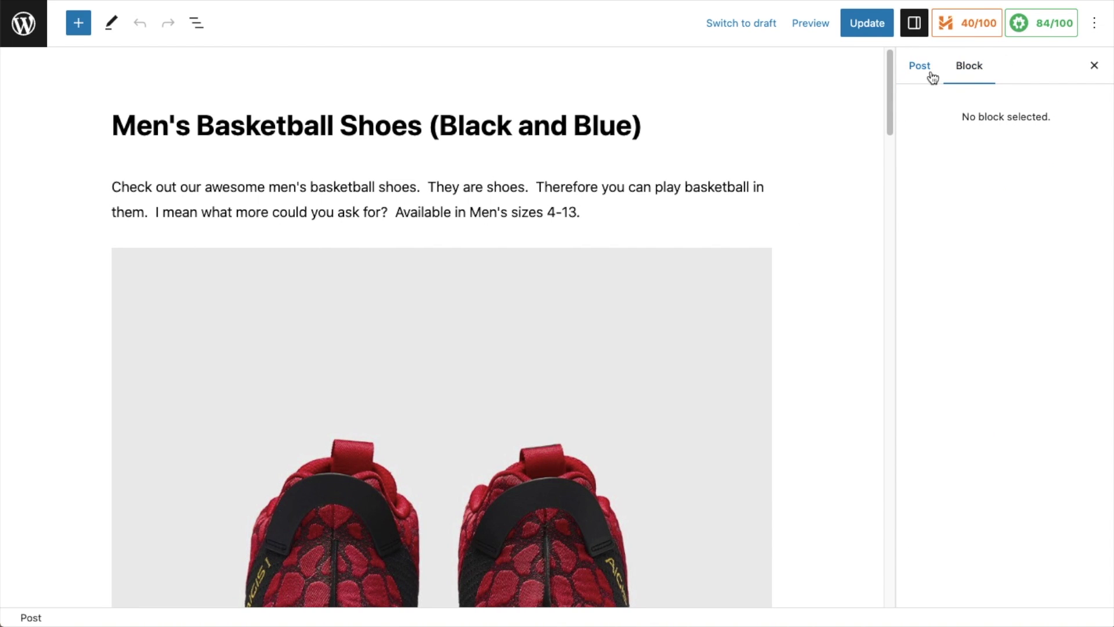
click(1039, 32)
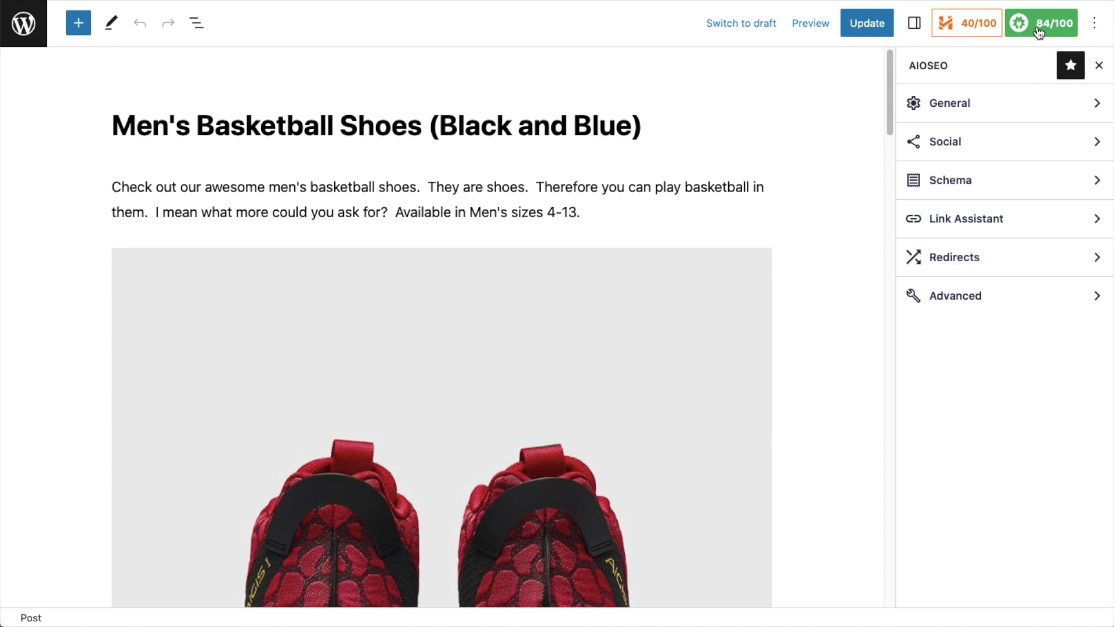
click(952, 116)
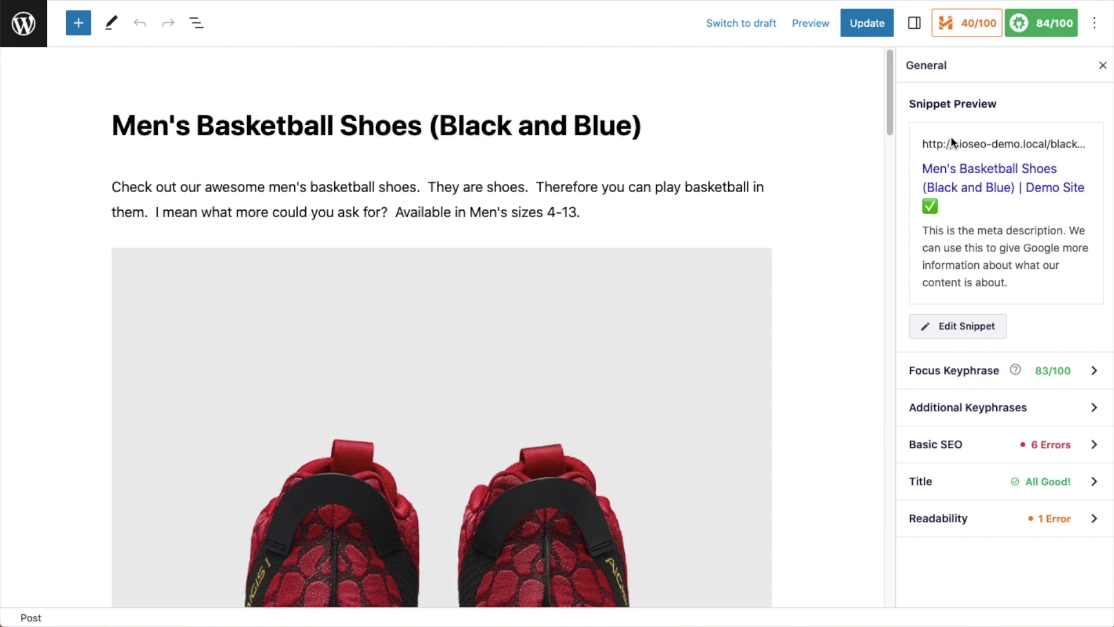
- Highlight the snippet preview URL and scroll the editor down to the AIOSEO Settings panel
drag(921, 142, 1093, 146)
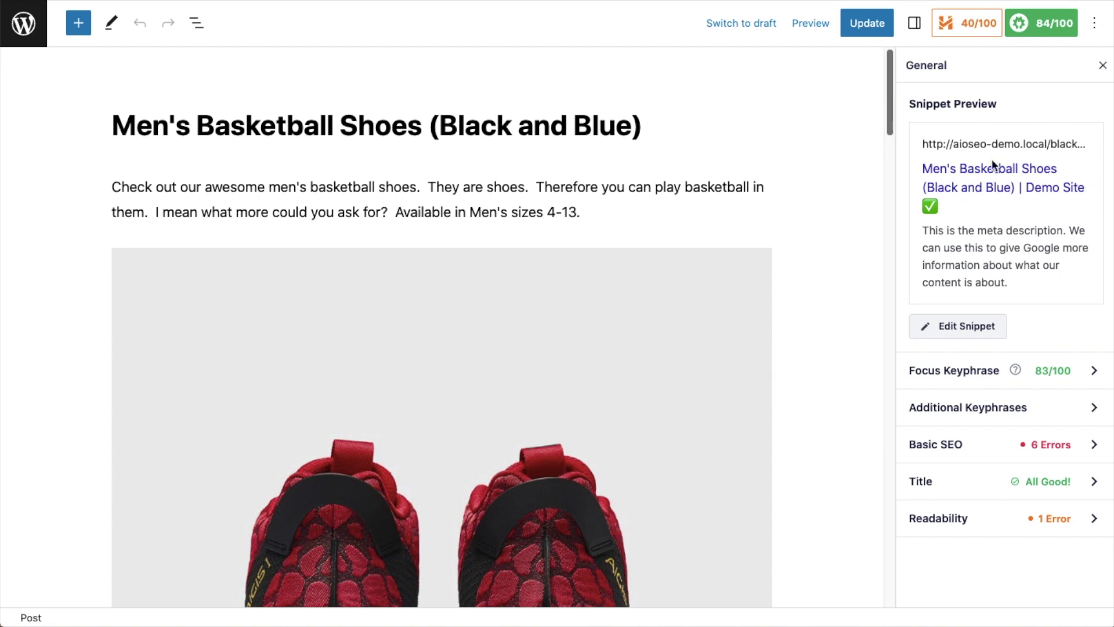
drag(890, 61, 879, 345)
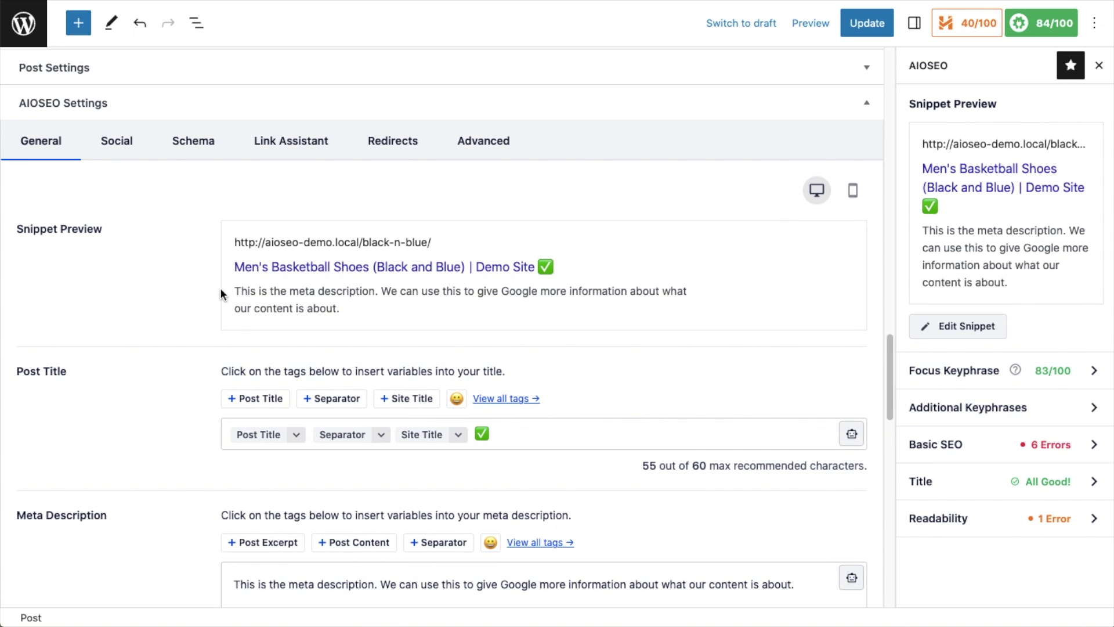
scroll(367, 306, down, 2)
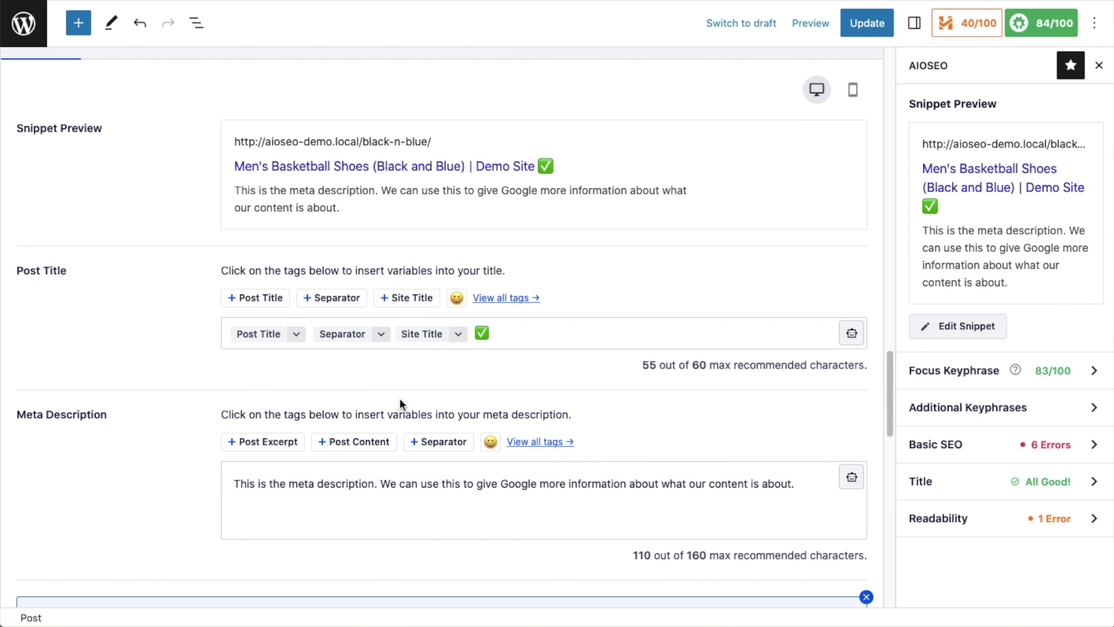
scroll(283, 383, down, 2)
scroll(410, 335, up, 20)
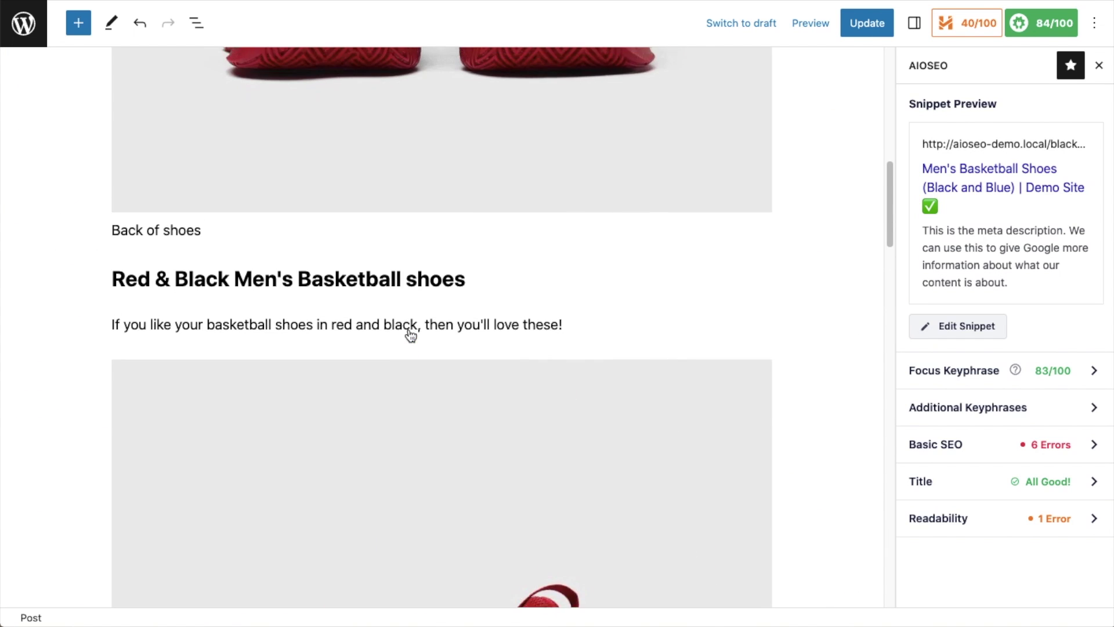
scroll(410, 335, up, 2)
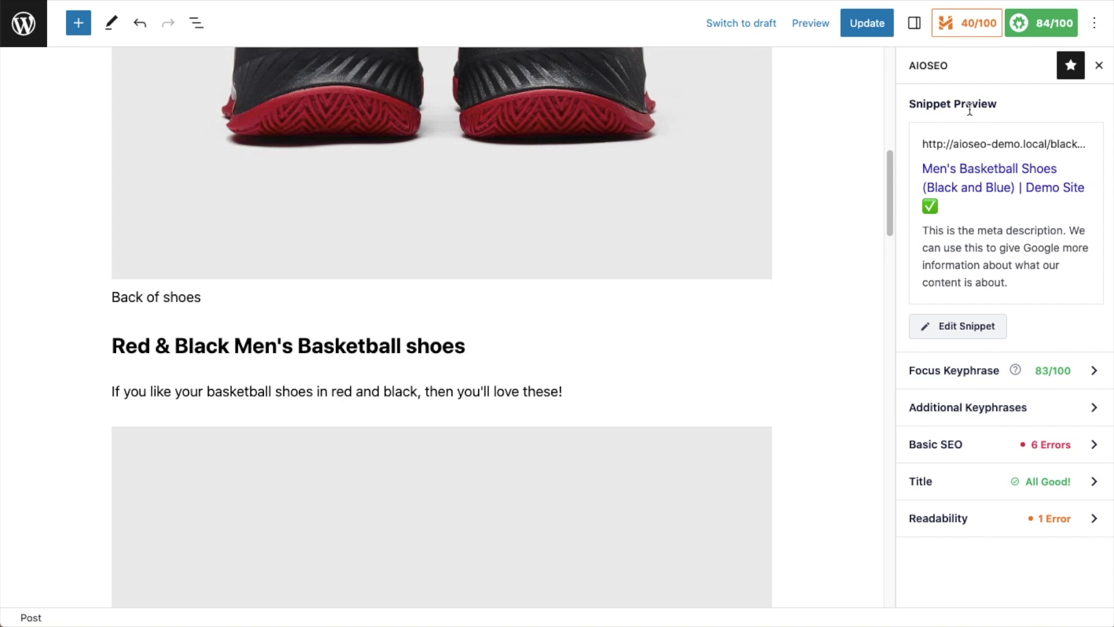
- Reopen the AIOSEO sidebar's General settings and launch the Preview Snippet Editor for the post
click(1042, 23)
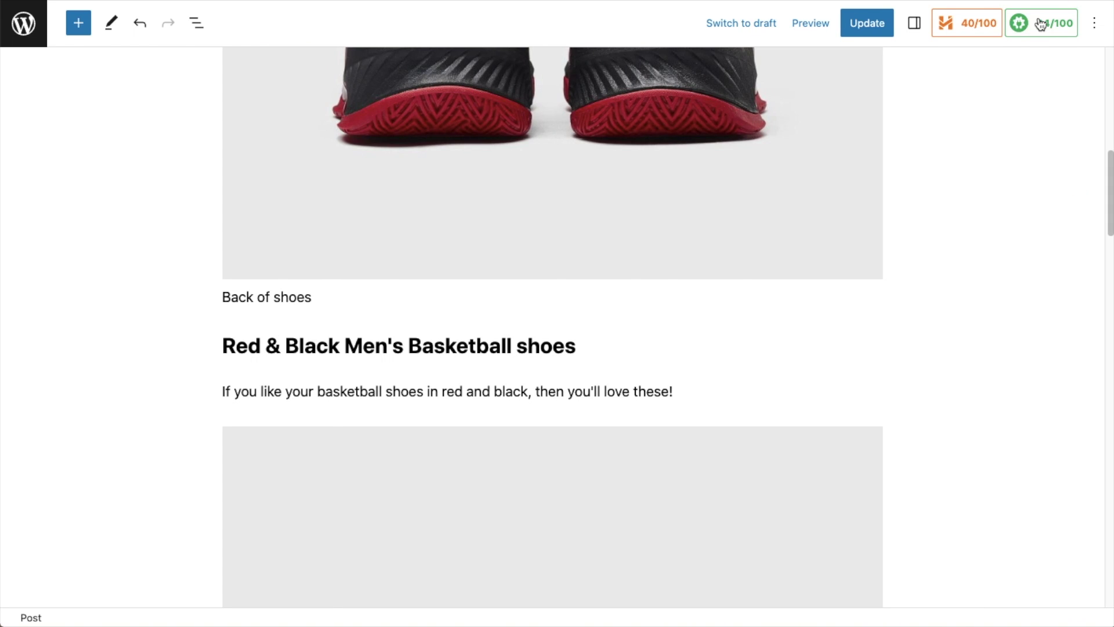
click(1041, 23)
click(962, 104)
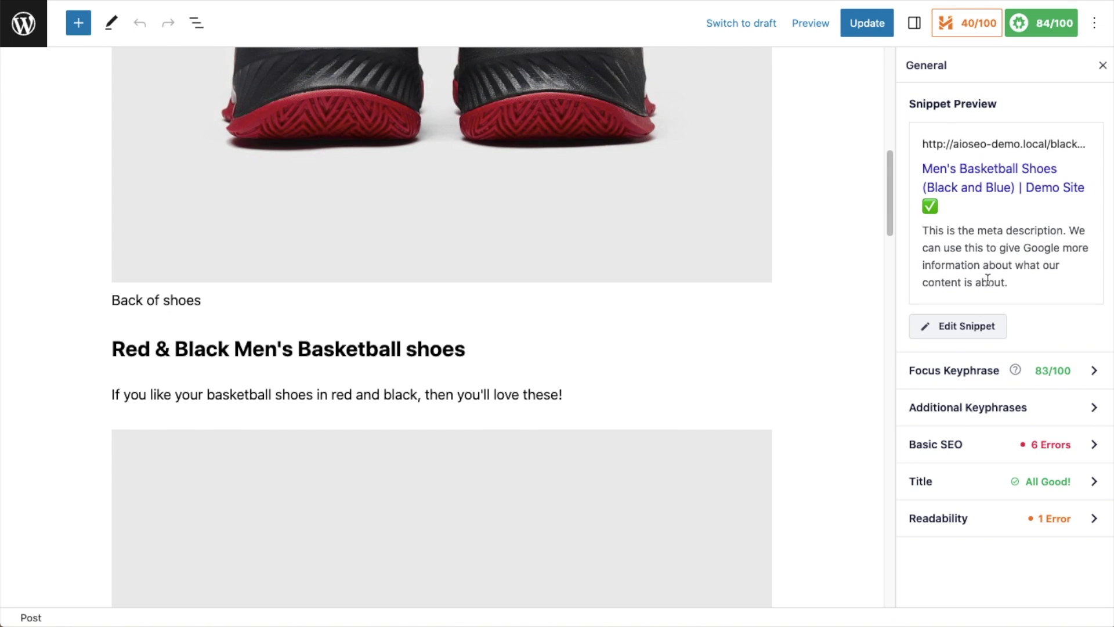
click(963, 326)
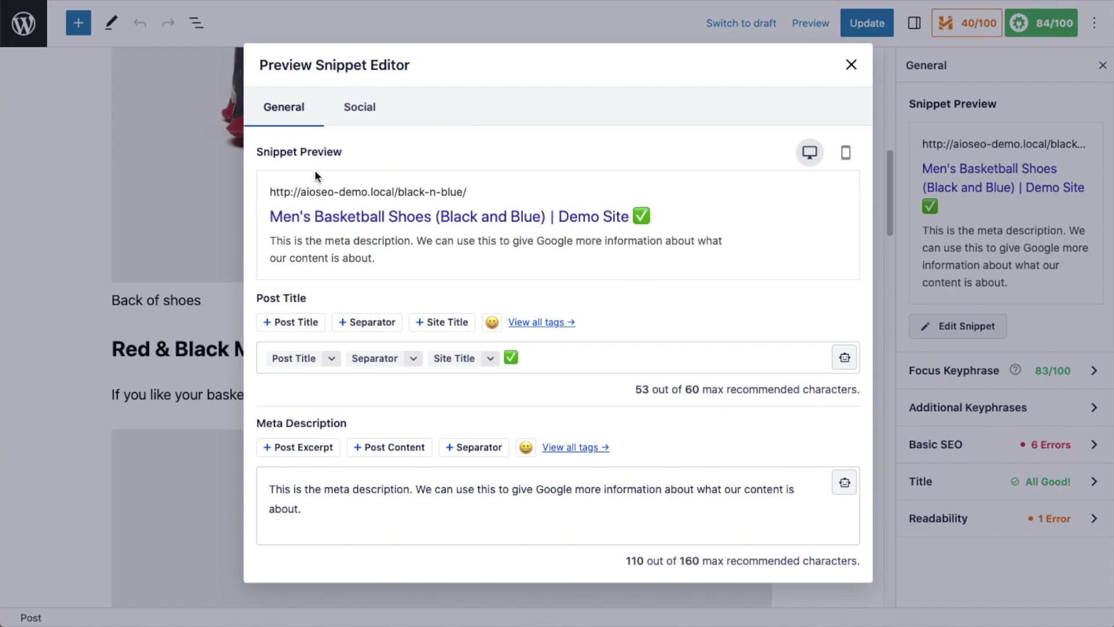
- Compare the snippet preview in mobile and desktop layouts, ending on desktop
click(844, 154)
click(798, 149)
click(846, 152)
click(798, 150)
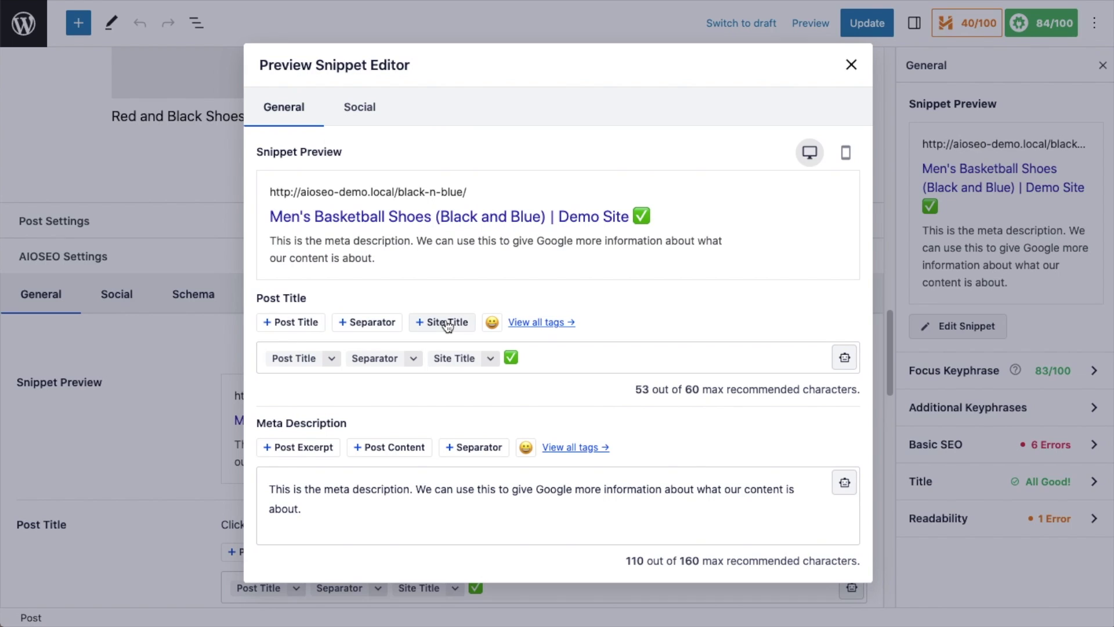
- Browse all smart tags available for the Post Title, then close the list
click(556, 326)
scroll(361, 250, down, 5)
click(673, 315)
click(560, 358)
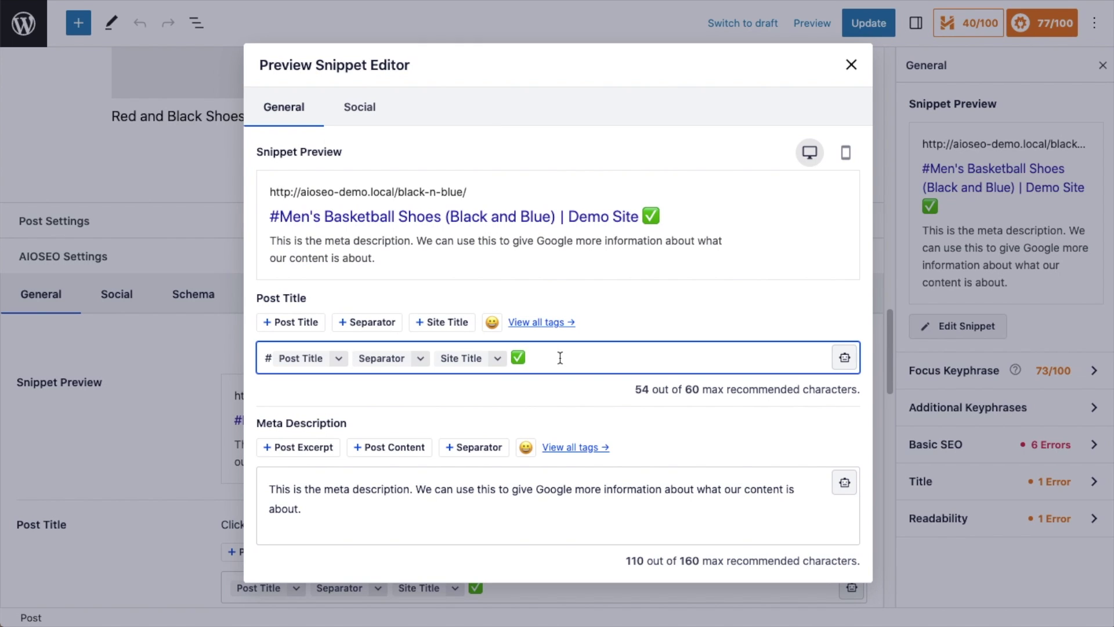
- Strip the ✅, Site Title and Separator tags from the SEO title and append a 🏀 emoji
key(BackSpace)
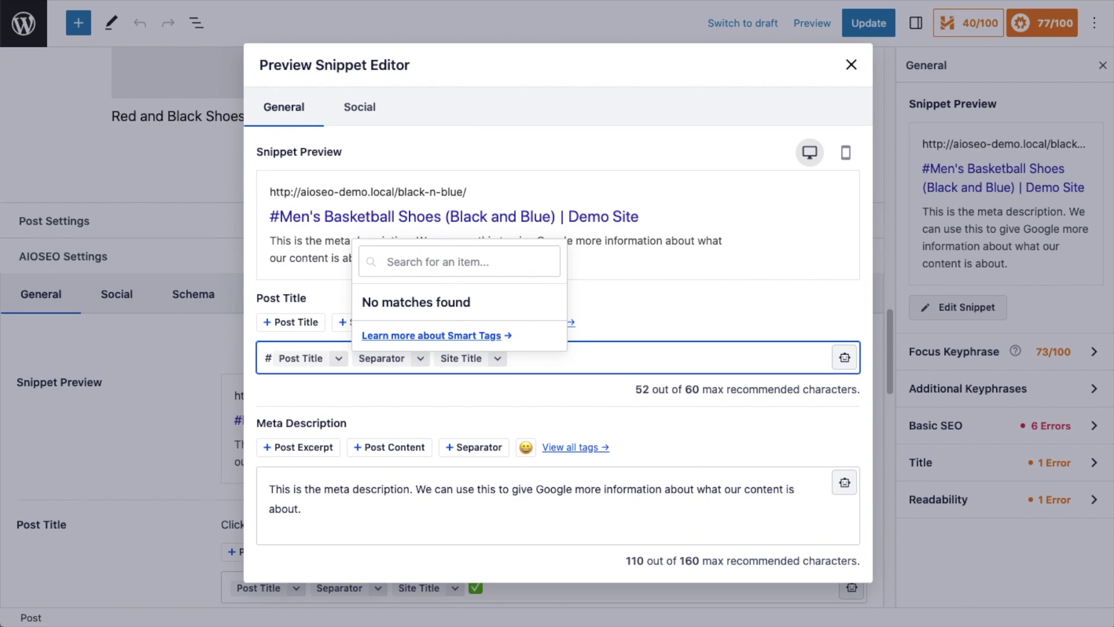
key(BackSpace)
key(BackSpace)
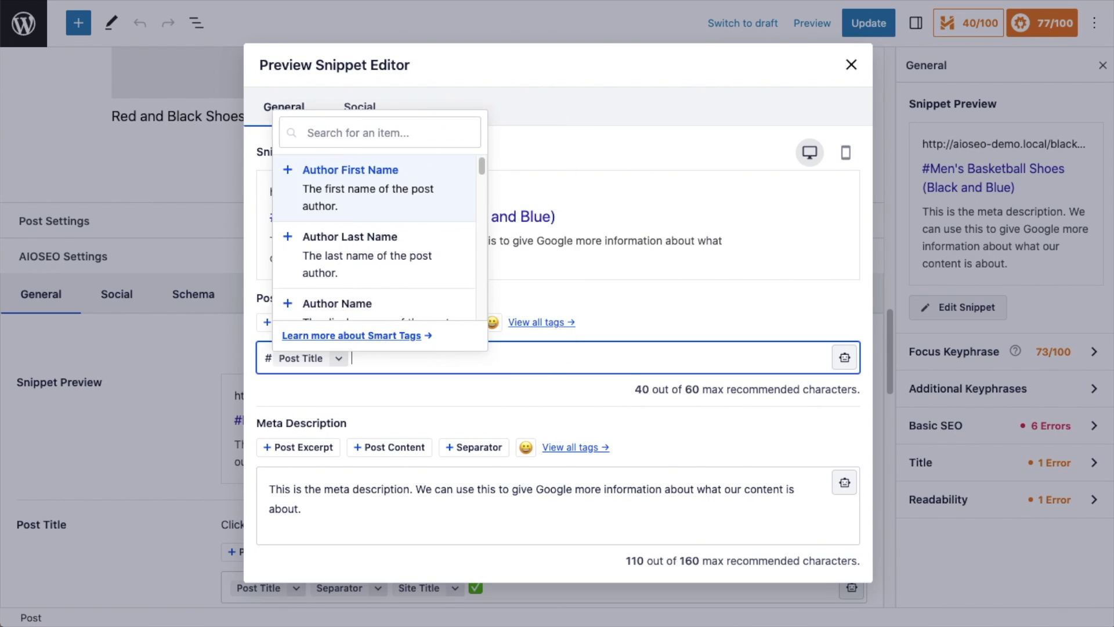
click(392, 357)
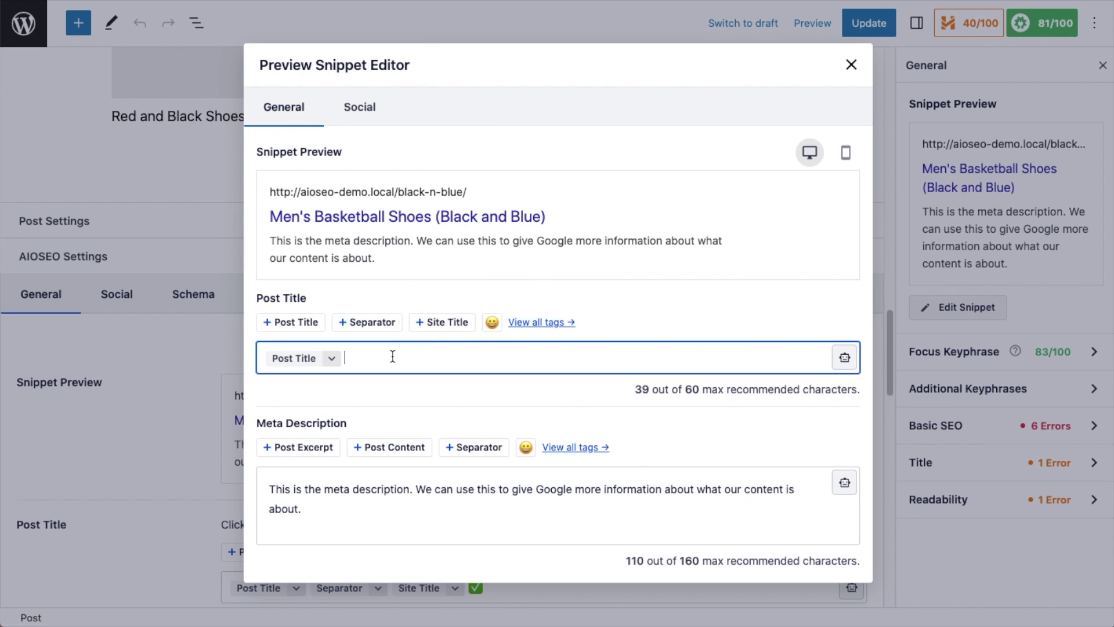
click(495, 322)
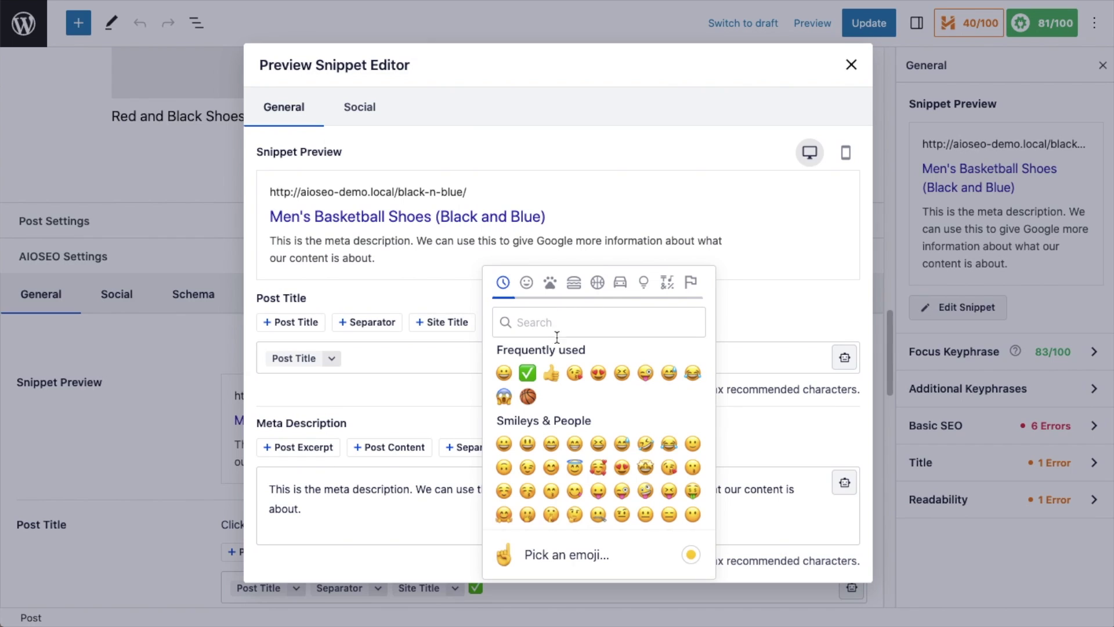
click(527, 396)
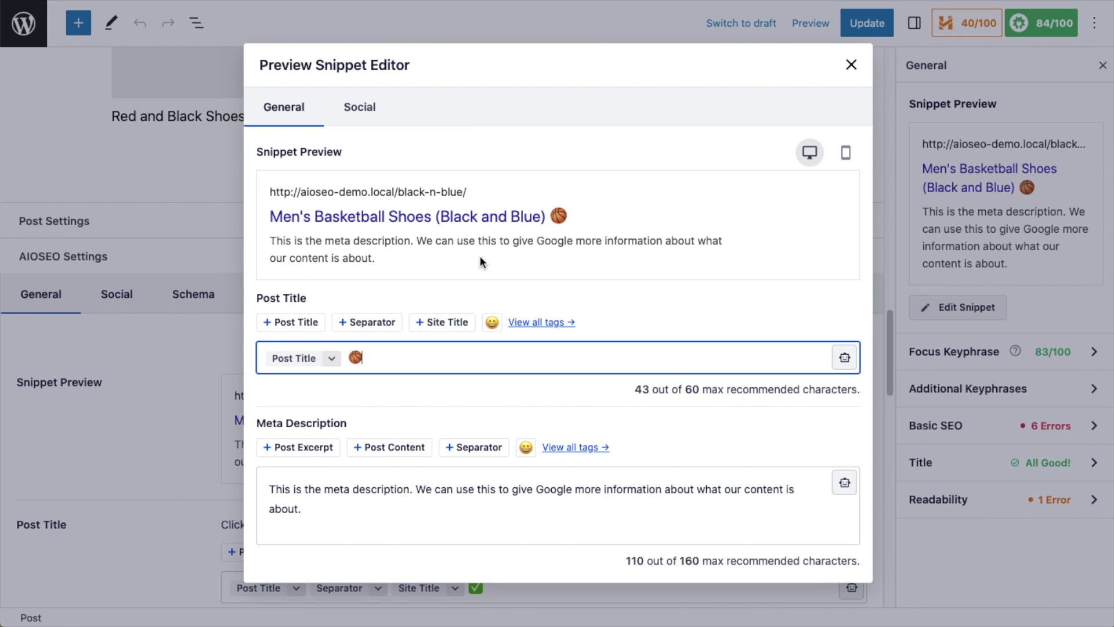
click(318, 506)
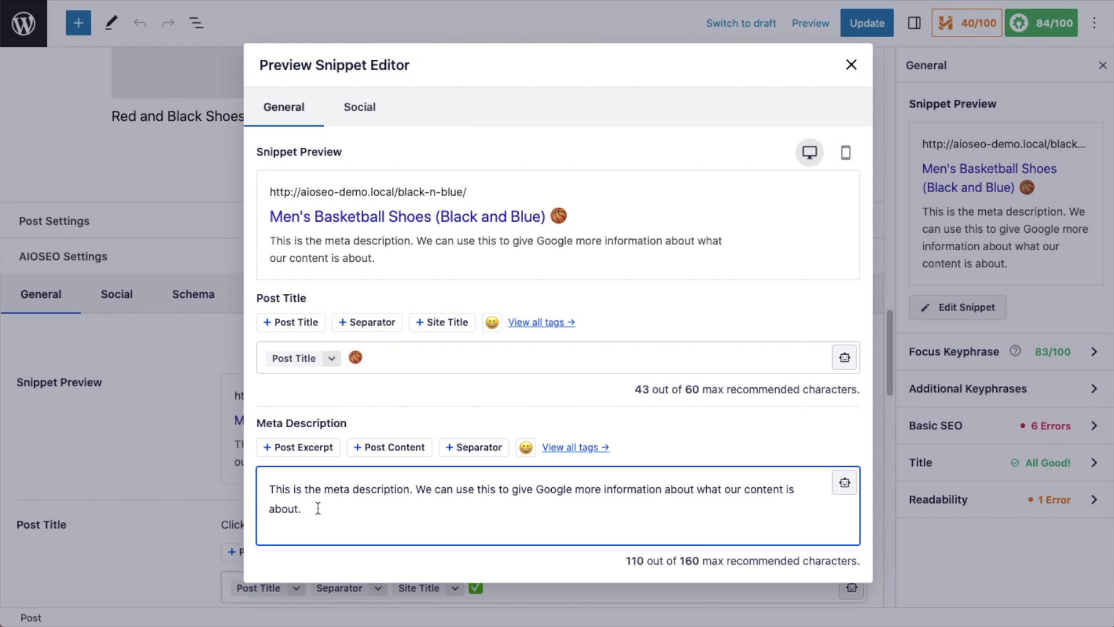
- Replace the meta description with 'The best mens basketball shoes you can find! Available in sizes 7-13, in stock today!'
click(318, 507)
drag(317, 507, 259, 487)
text(The best mens basketball shoes you can find!  )
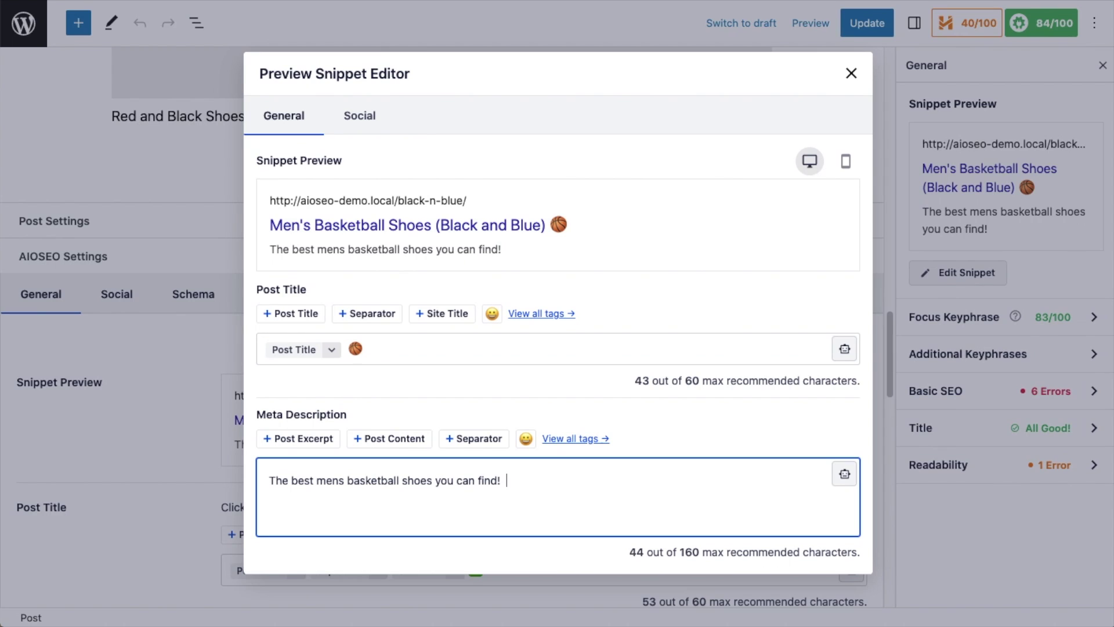
text(Available in sizes 7-13, in stock today!)
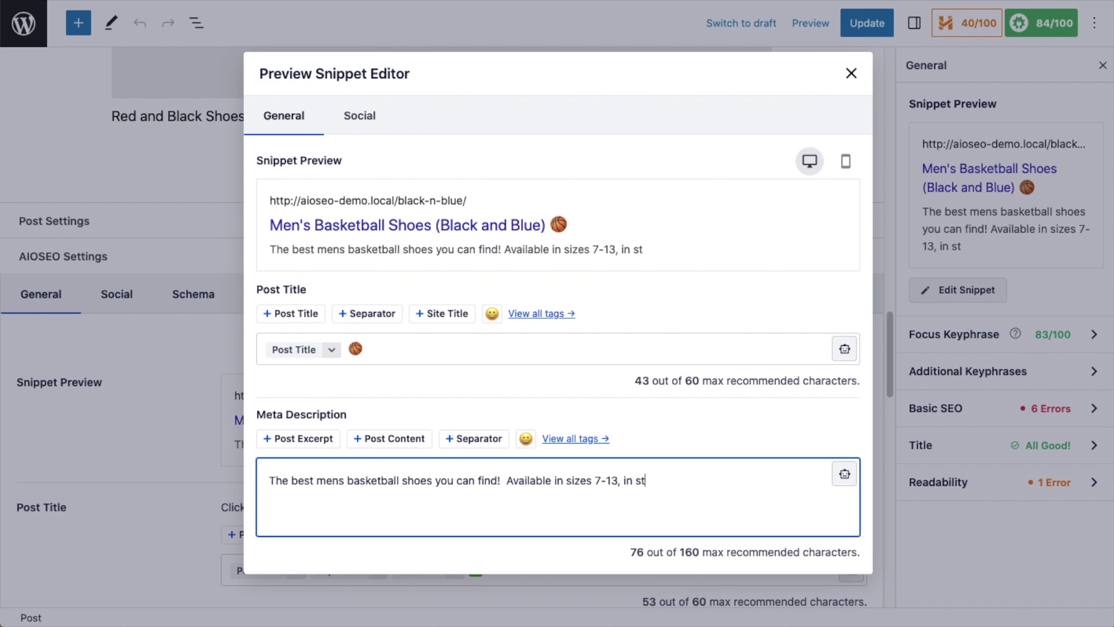
click(281, 260)
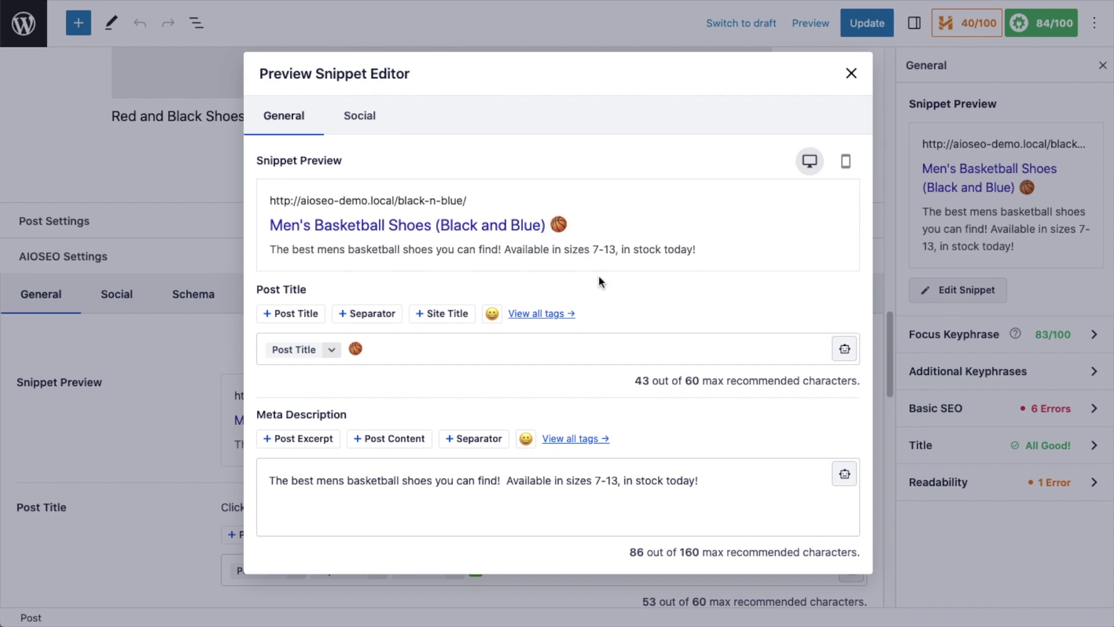
click(852, 73)
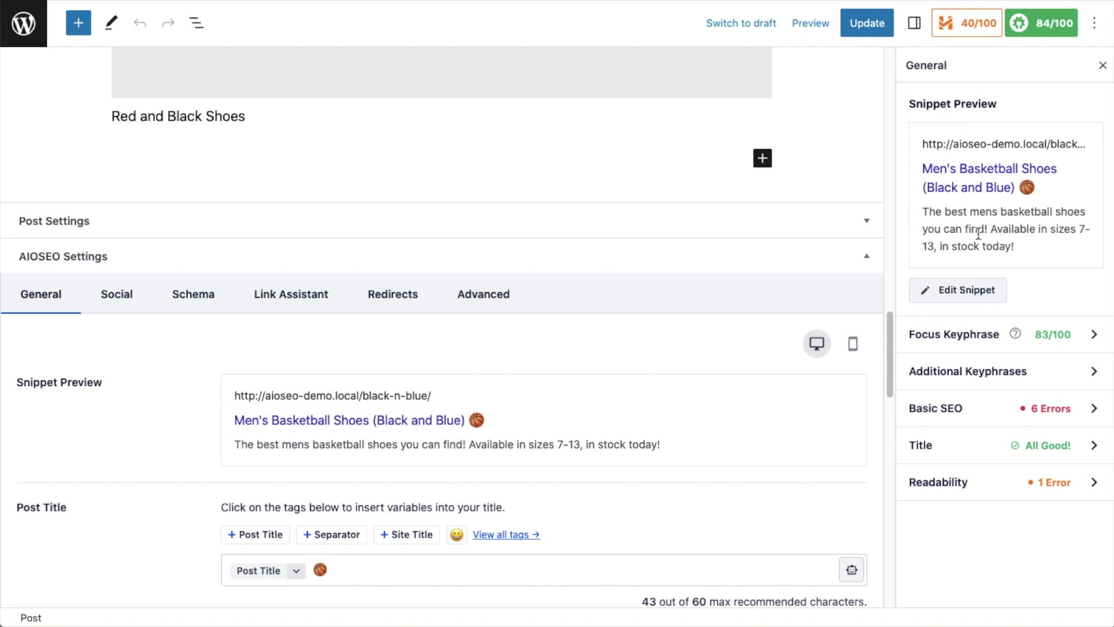
- Review the Focus Keyphrase checks, then show the post's settings summary with its URL
click(1088, 336)
scroll(1079, 360, down, 4)
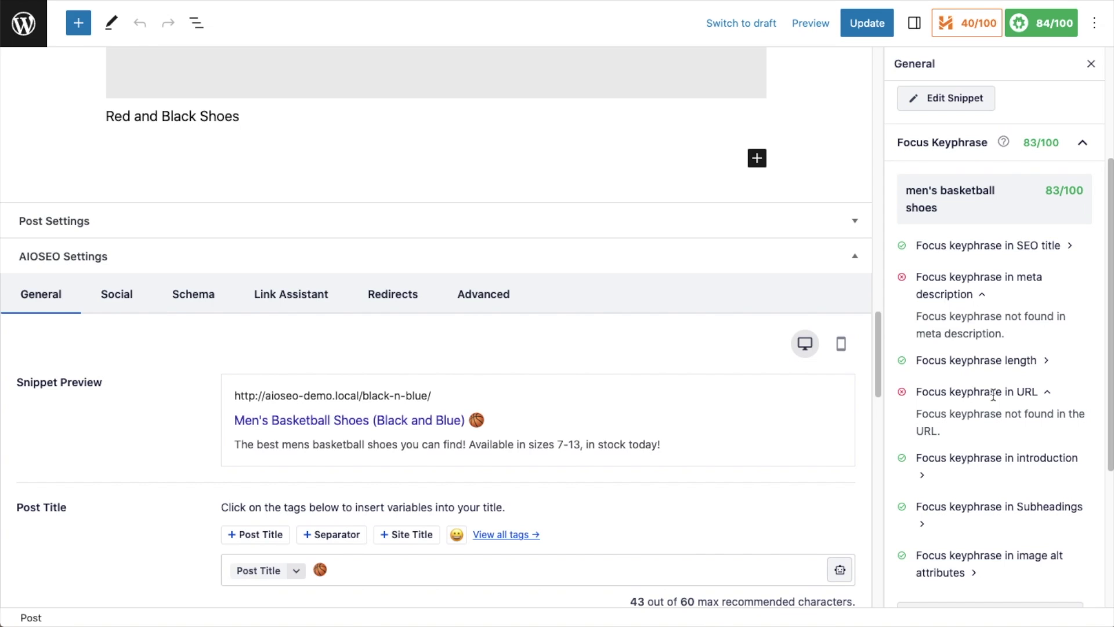
scroll(990, 230, up, 3)
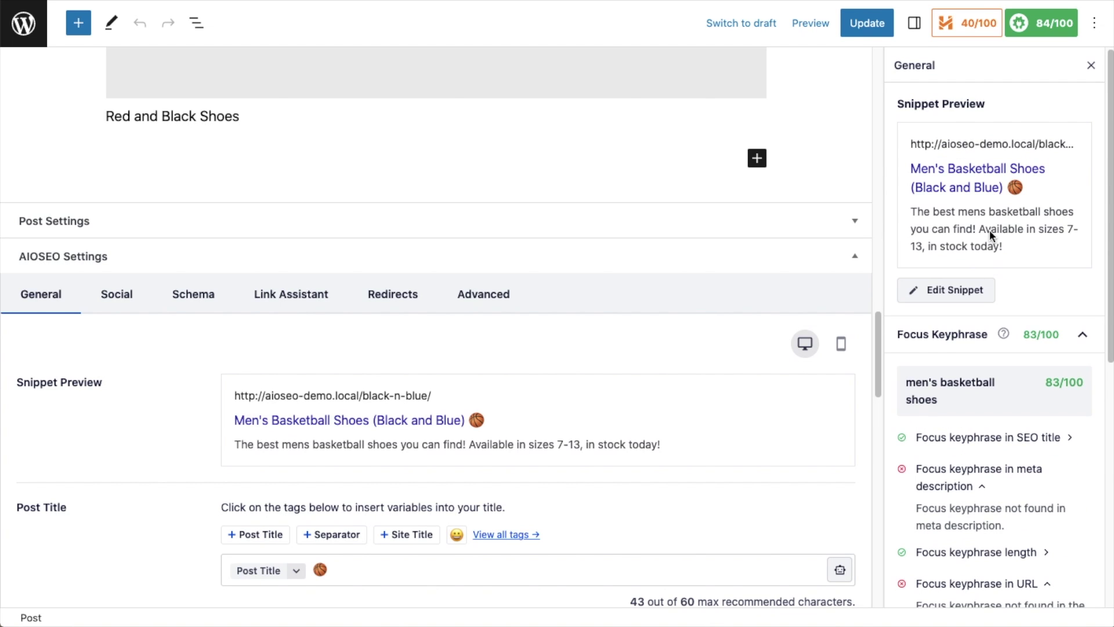
click(914, 23)
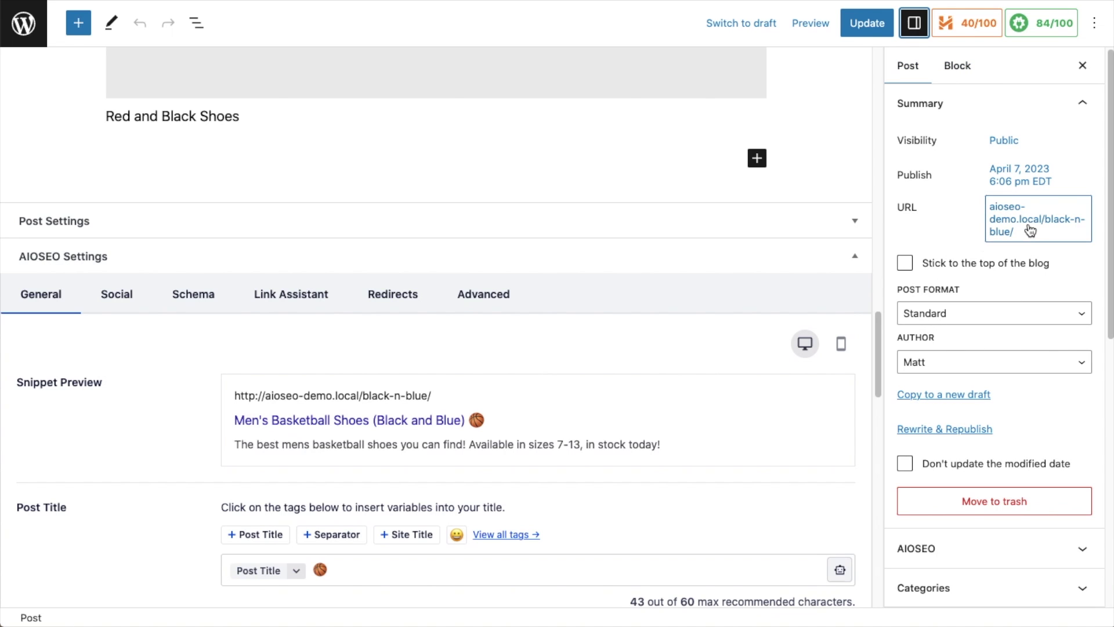
- Prefix the permalink slug with 'mens-basketball-shoes-' to make mens-basketball-shoes-black-n-blue, and update the post
click(1029, 231)
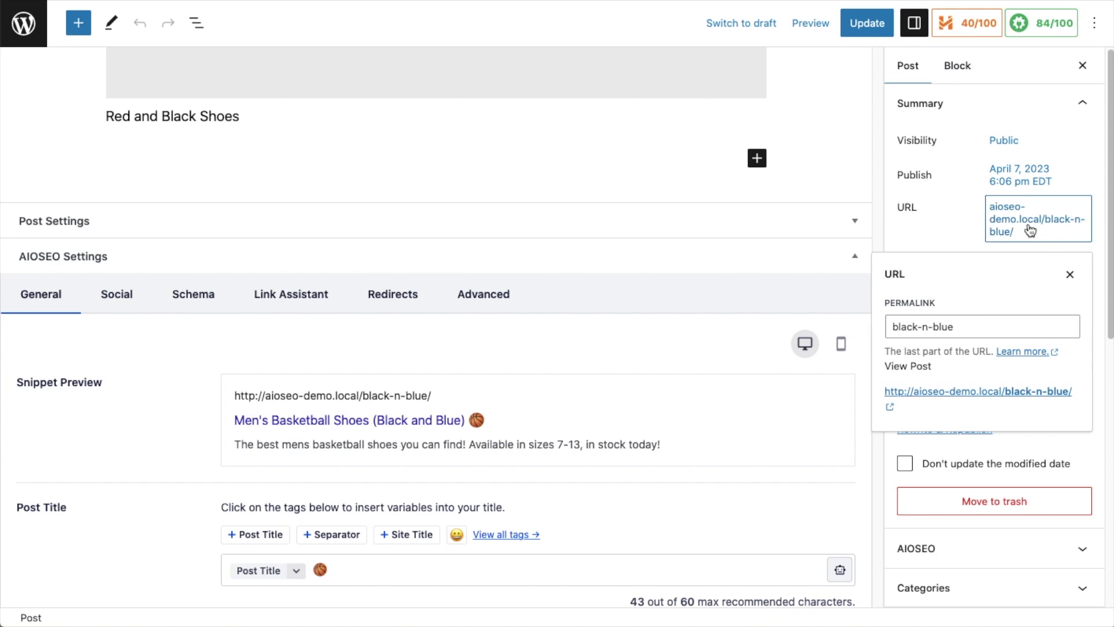
click(893, 325)
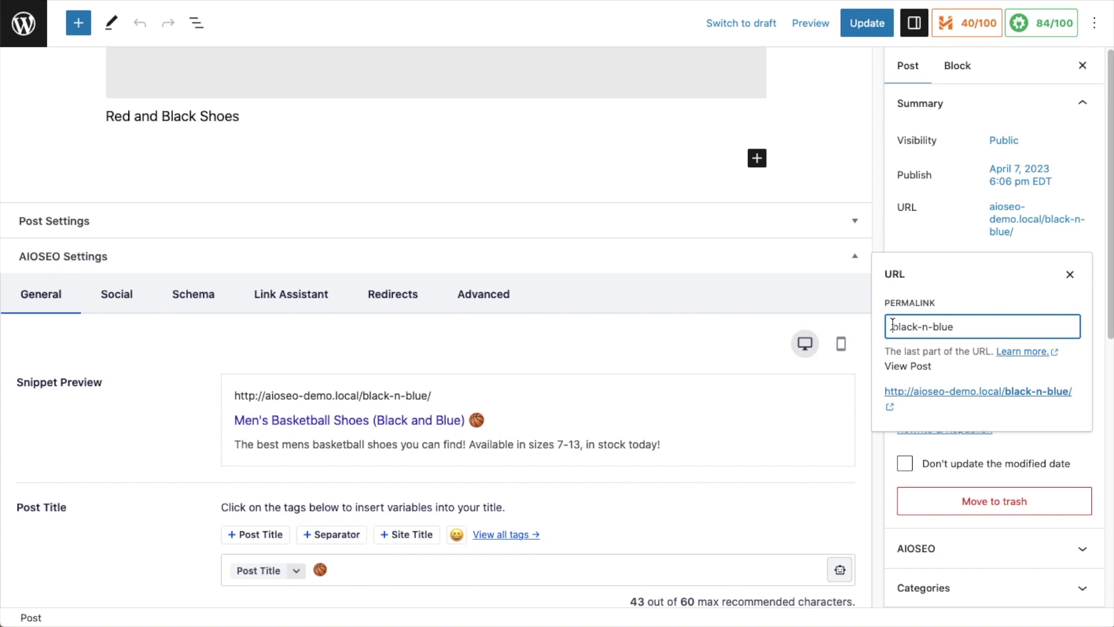
text(mens-basketball)
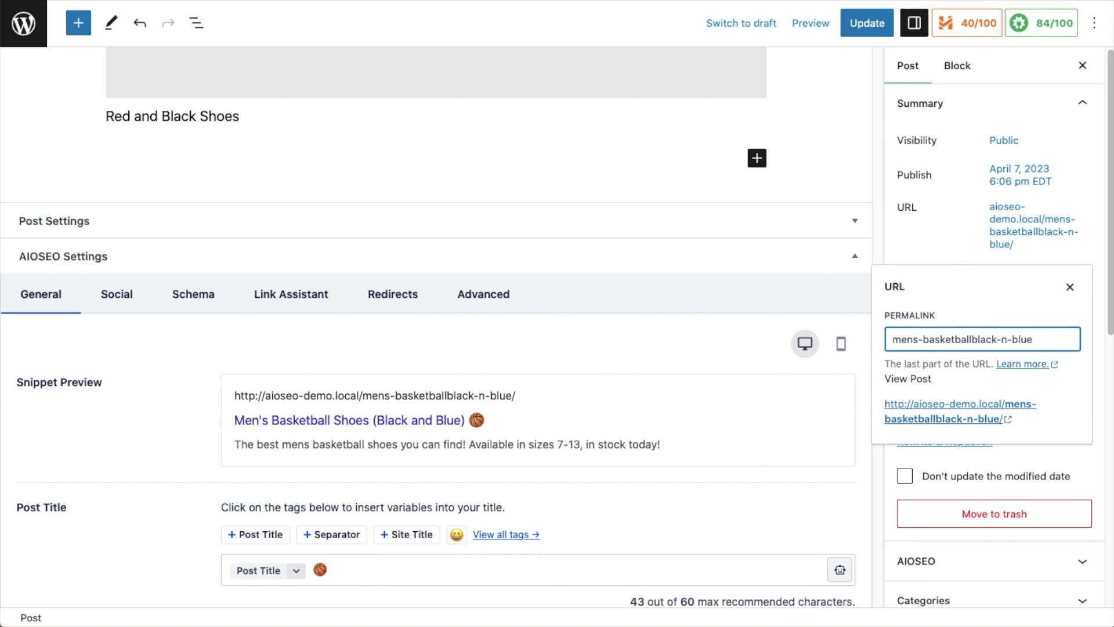
text(-shoes-)
click(916, 238)
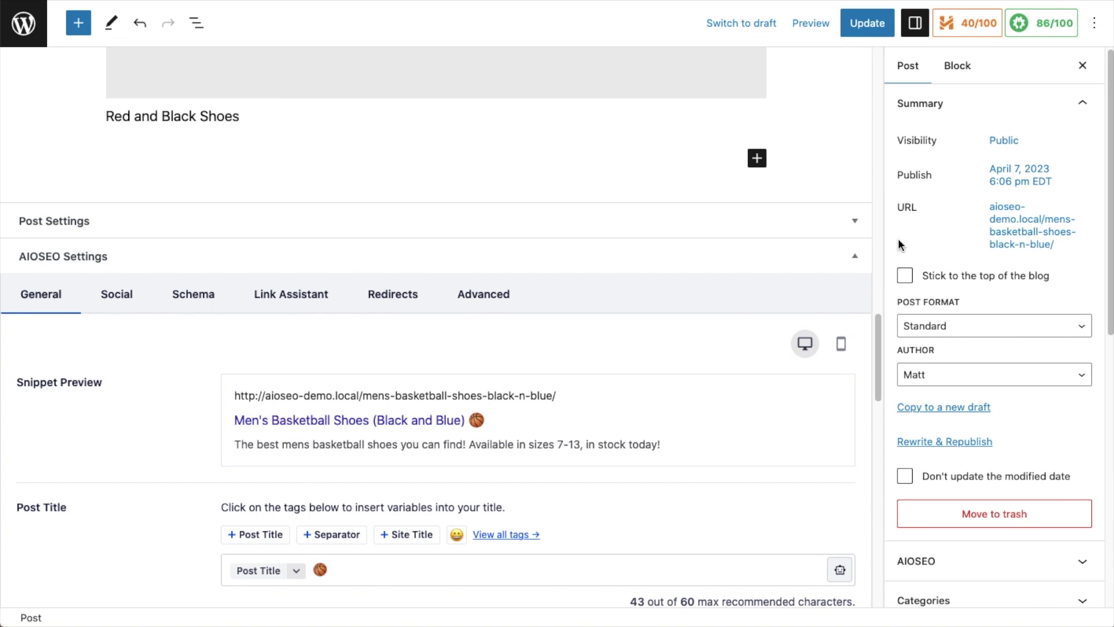
click(875, 29)
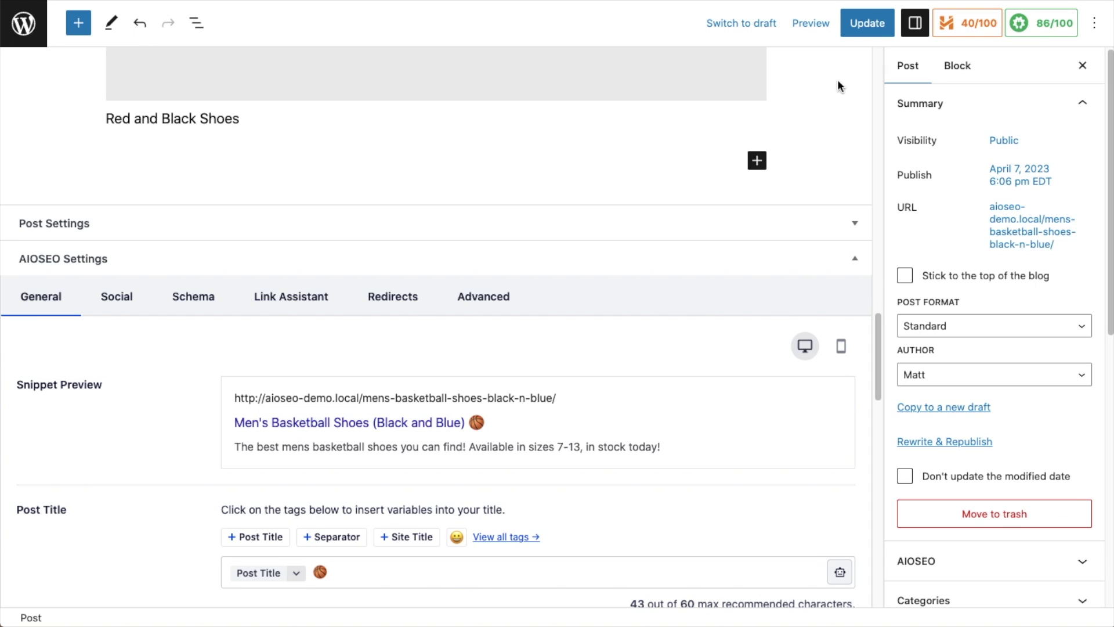
- Preview the post in a new tab and show its SEO Preview of the Google listing
click(808, 24)
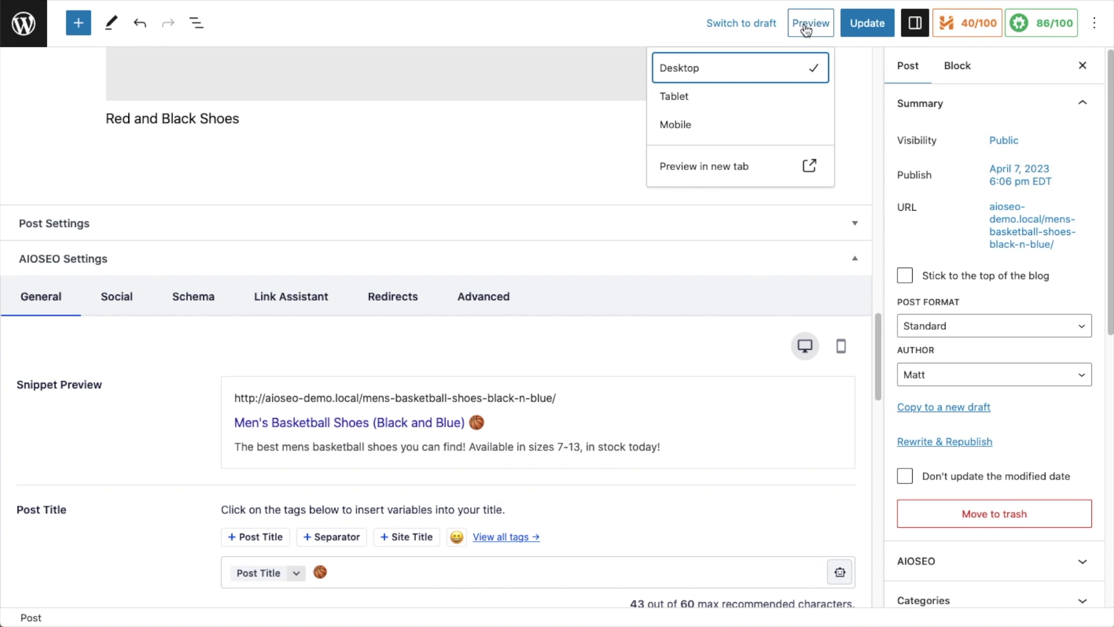
click(689, 170)
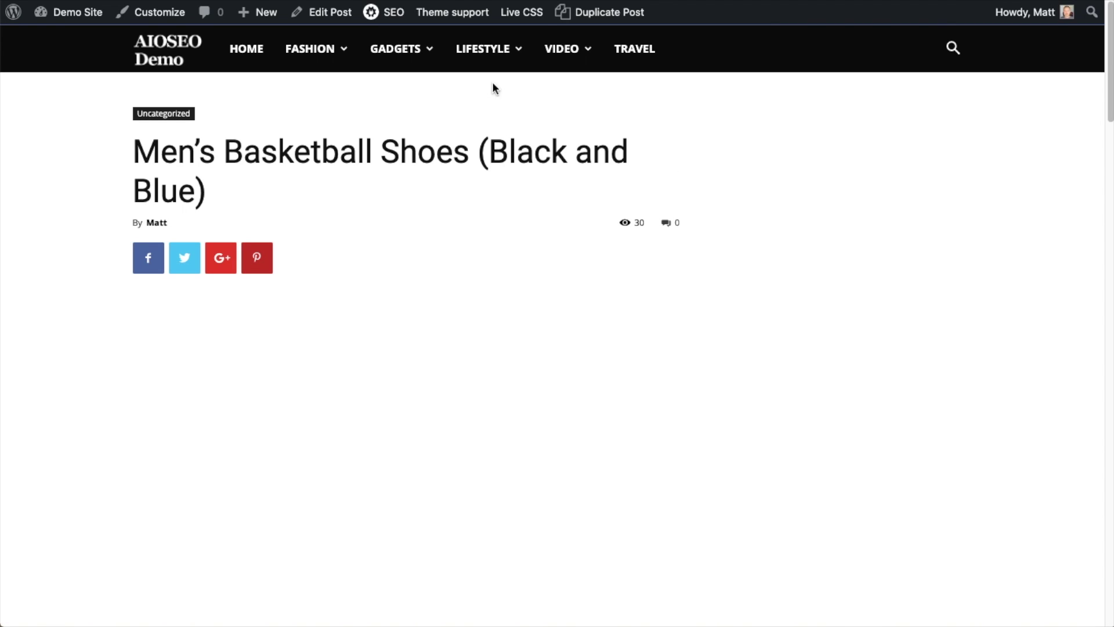
mouse_move(396, 14)
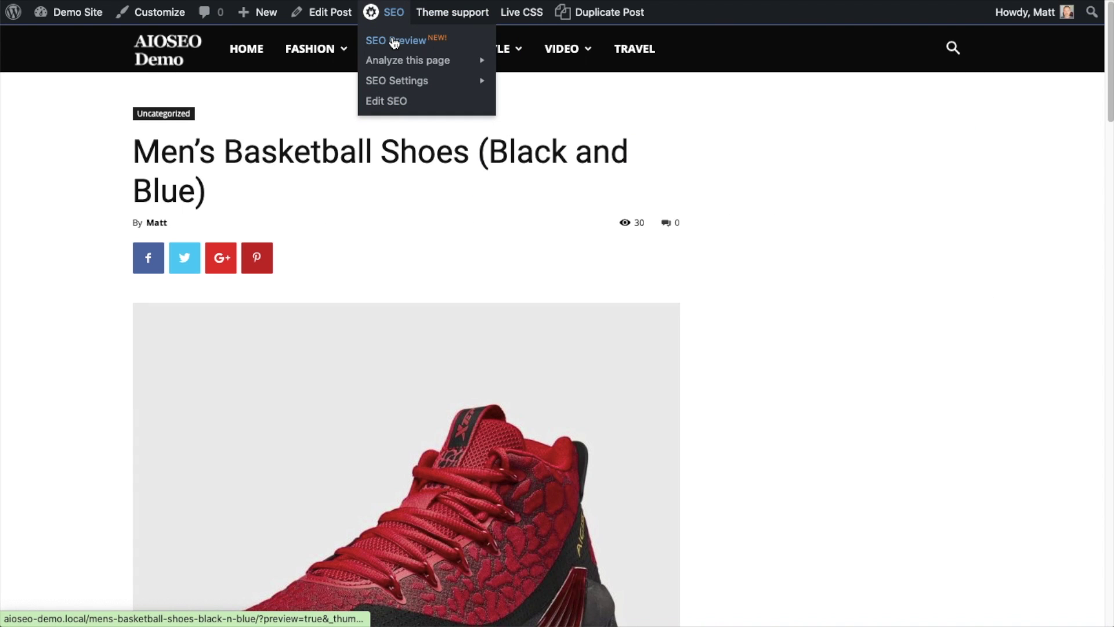
click(394, 41)
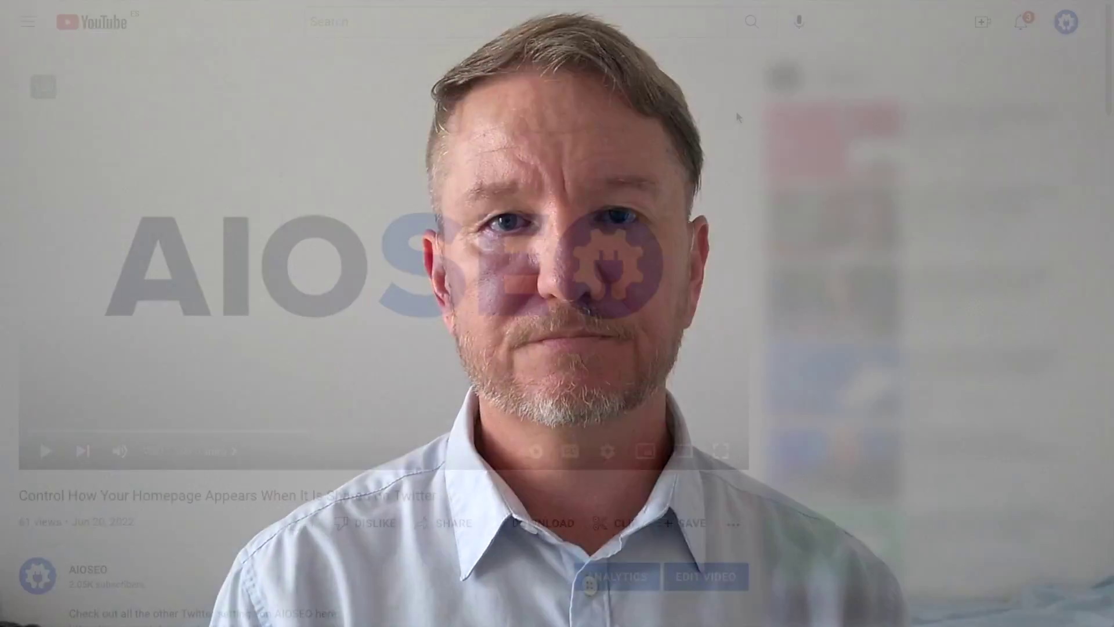
- Expand the Twitter-sharing video's full description and follow its aioseo.com link
scroll(736, 113, down, 5)
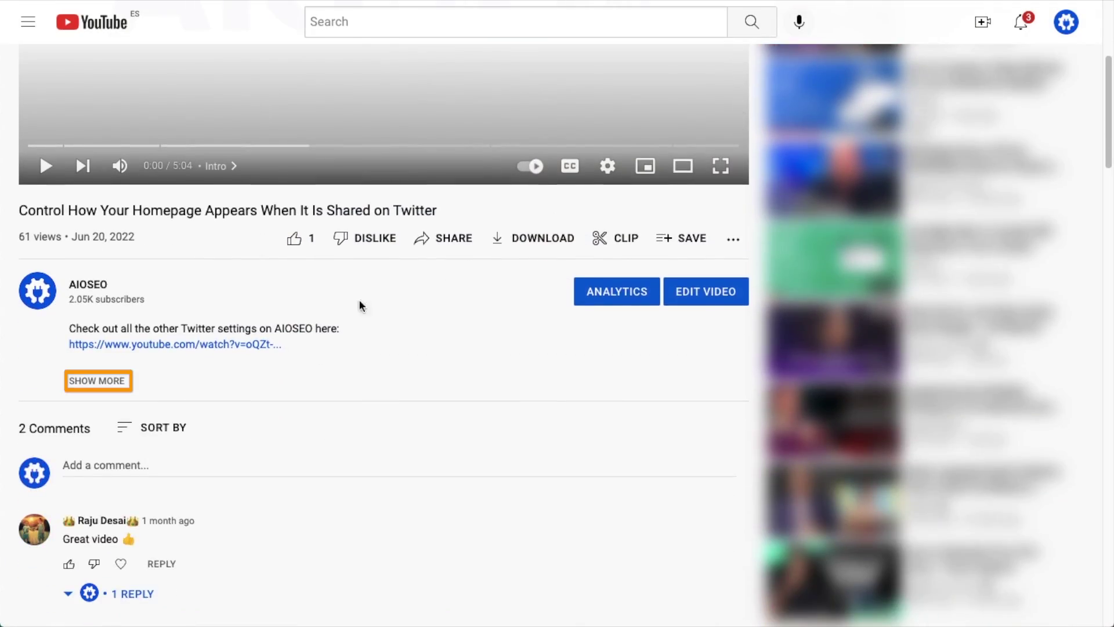
click(114, 380)
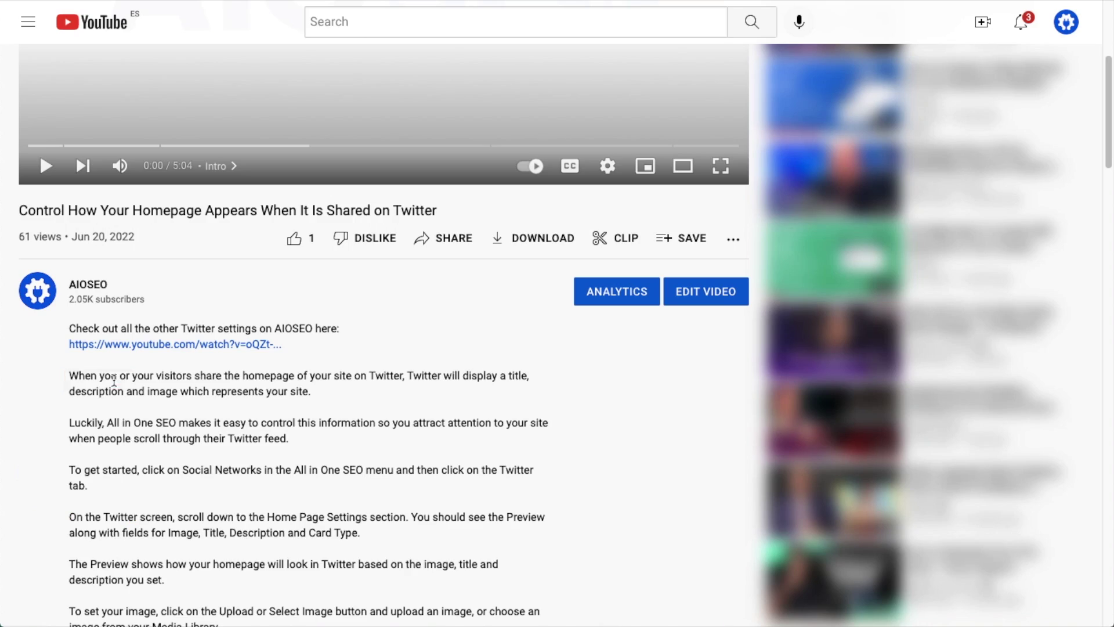
scroll(618, 372, down, 12)
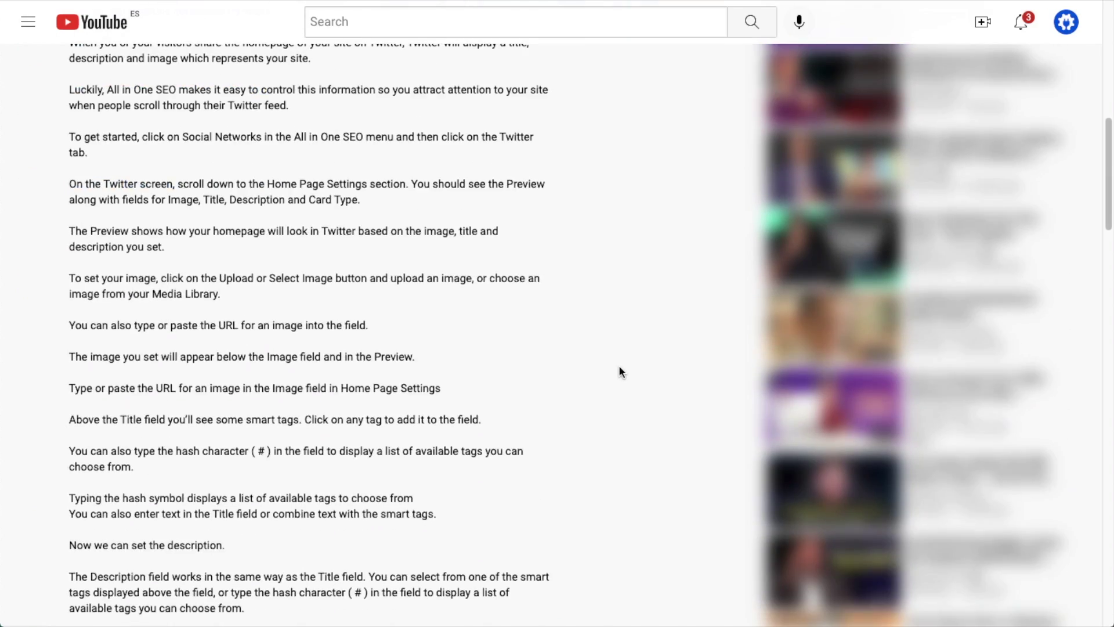
scroll(619, 365, down, 10)
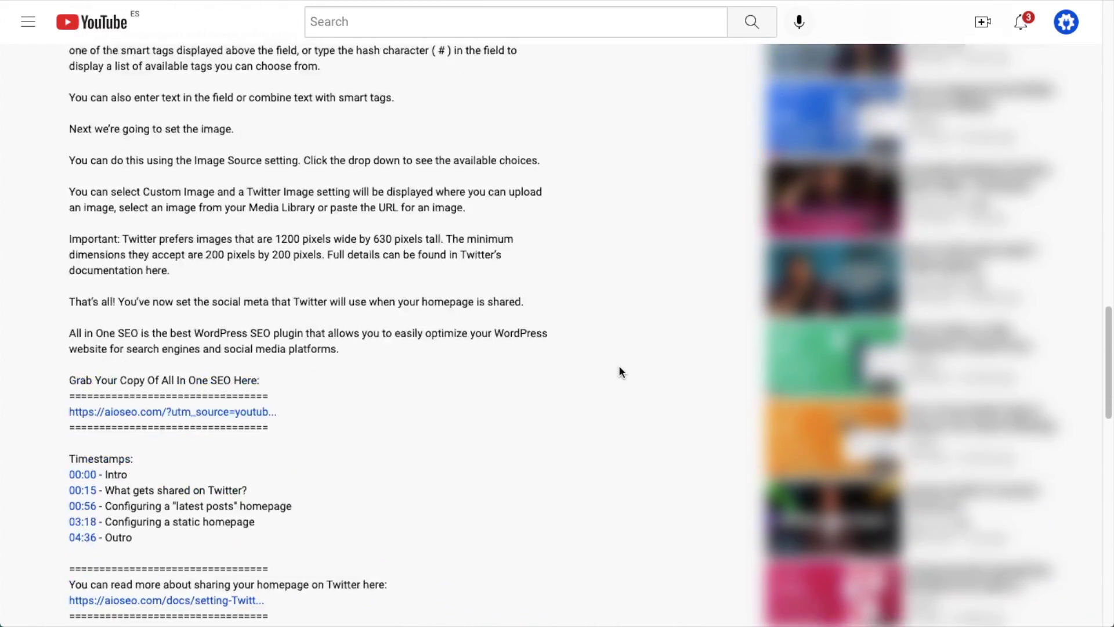
click(252, 371)
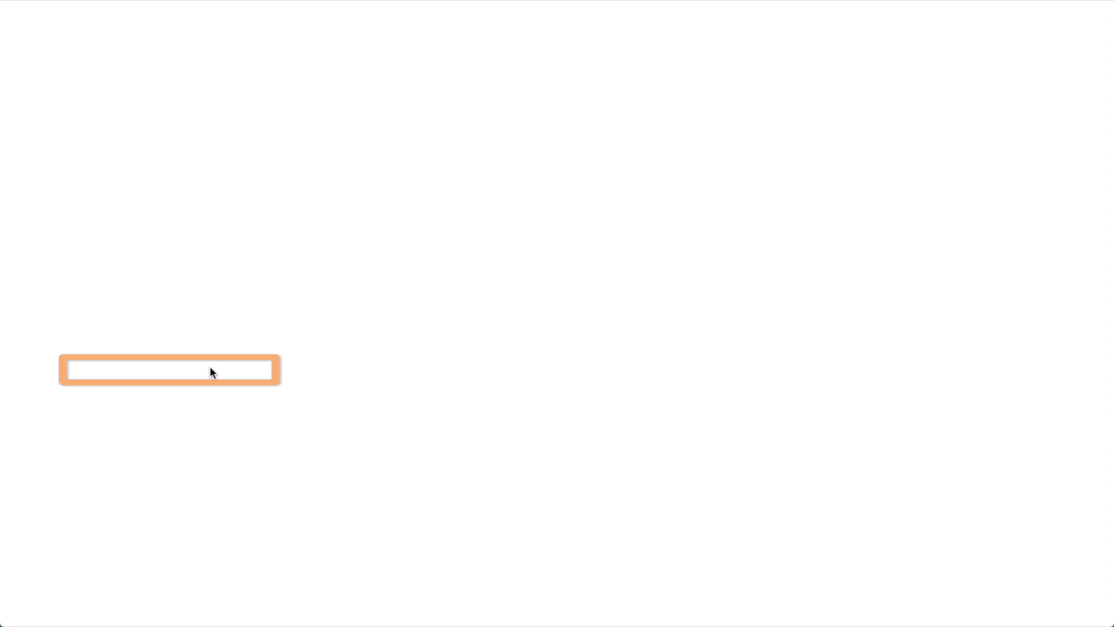